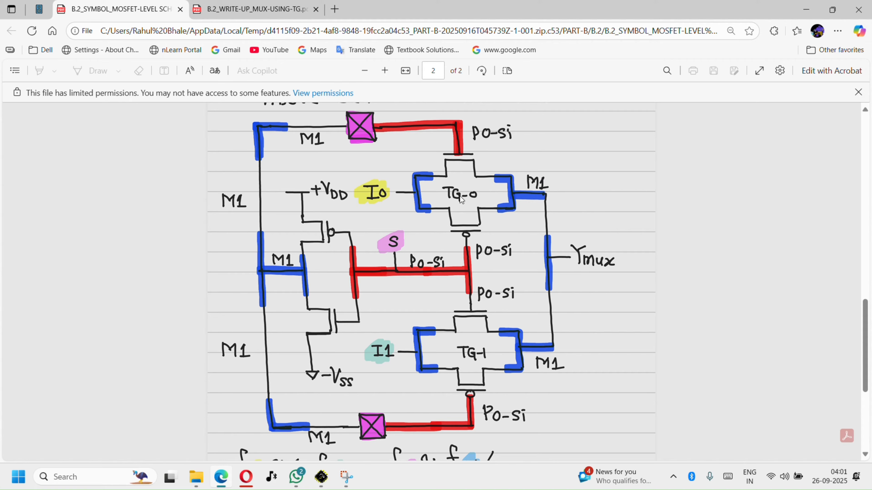
# Insert the nor_or.MSK layout into the open Microwind design and undo that insertion.
pyautogui.click(221, 477)
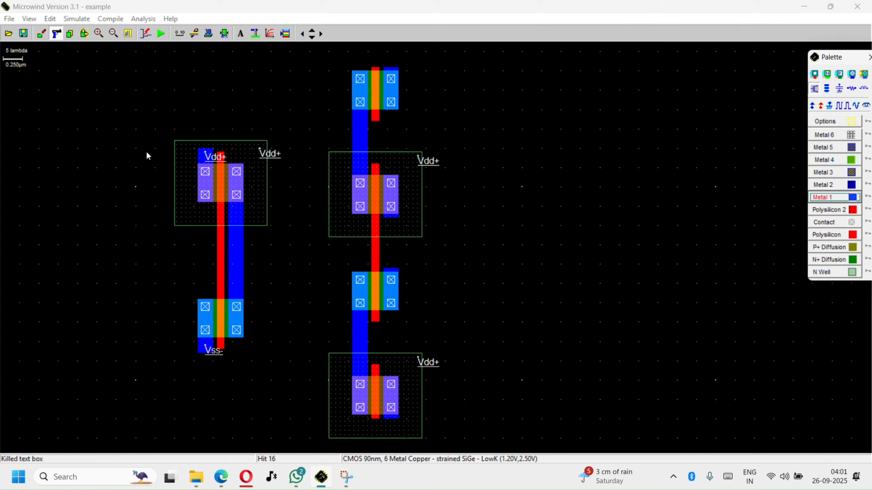
pyautogui.click(9, 18)
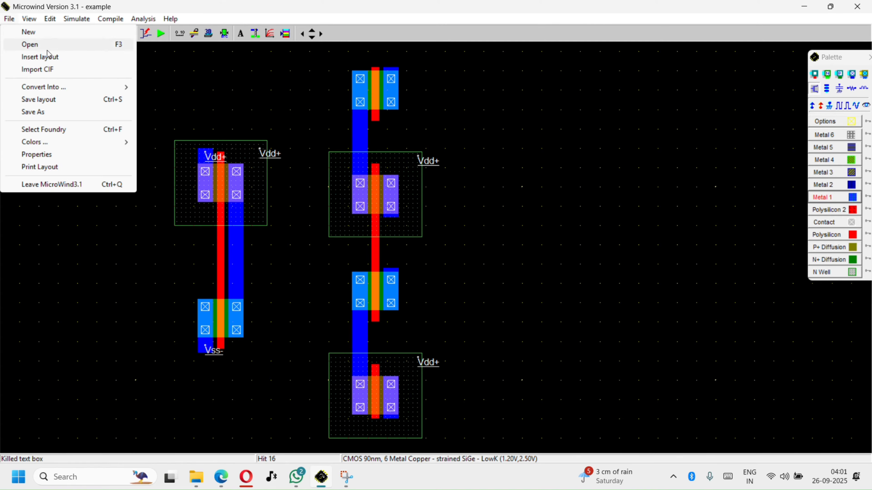
pyautogui.click(48, 56)
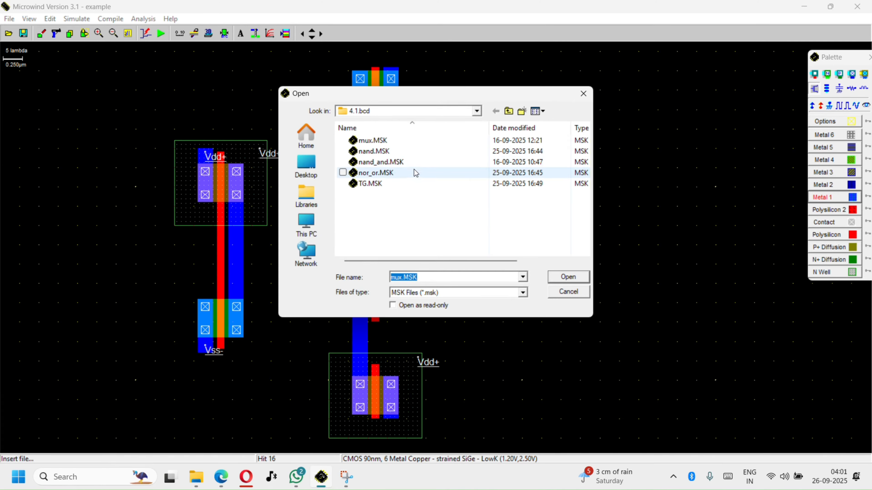
pyautogui.click(387, 174)
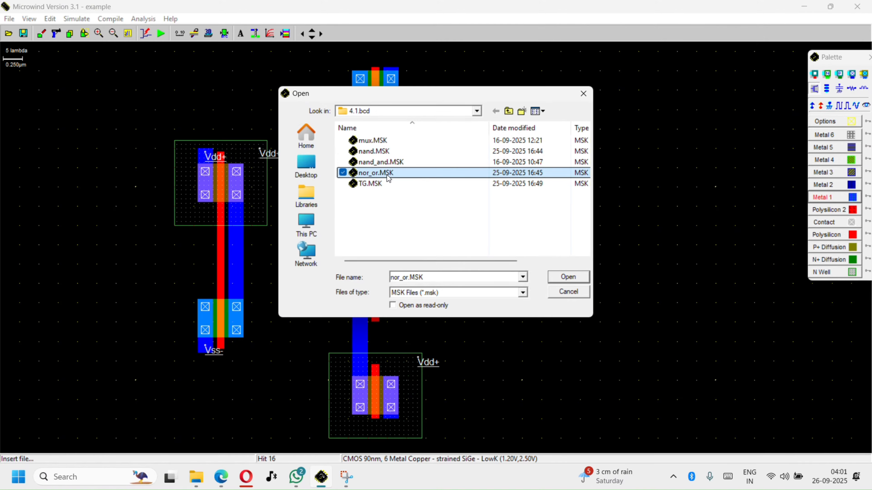
pyautogui.click(563, 280)
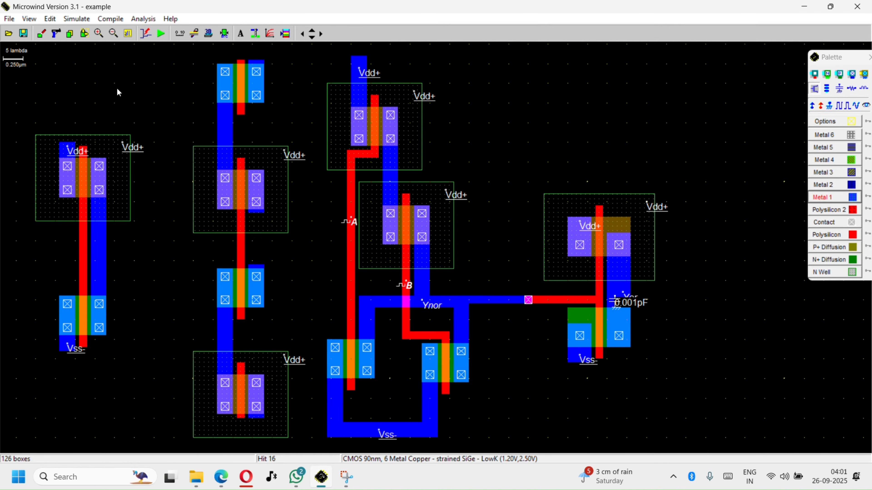
pyautogui.click(51, 19)
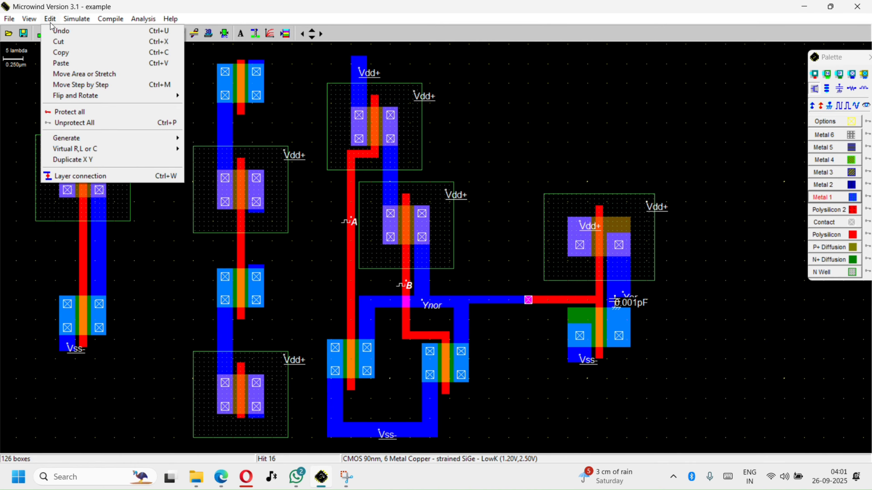
pyautogui.click(59, 30)
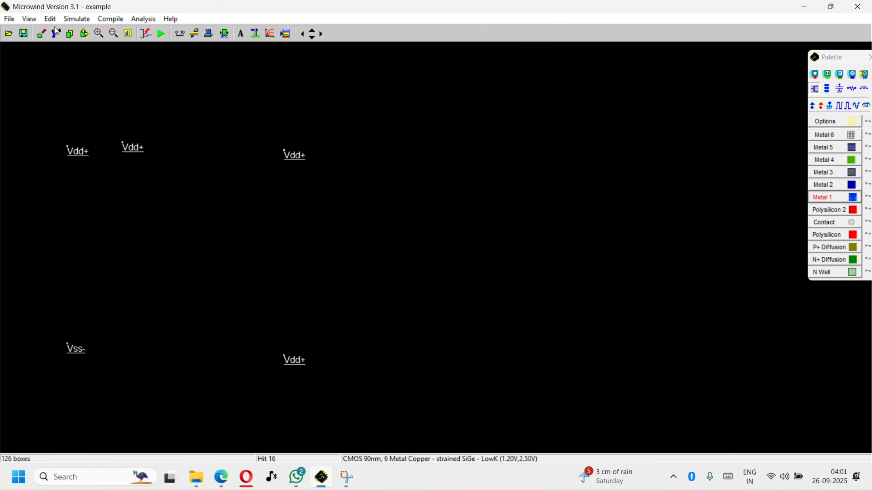
# Following the reference schematic, draw a 4 x 13 lambda Metal 1 strip joining the facing output terminals of the two transmission gates.
pyautogui.click(302, 33)
pyautogui.click(301, 34)
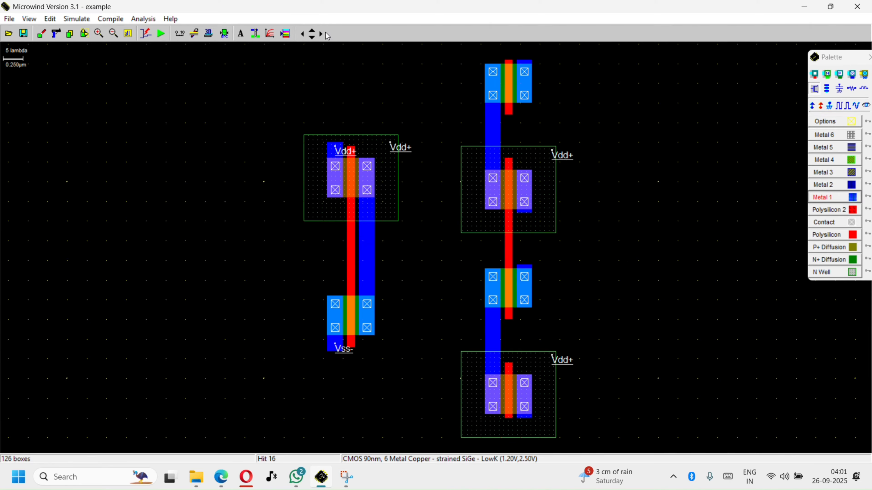
pyautogui.click(322, 33)
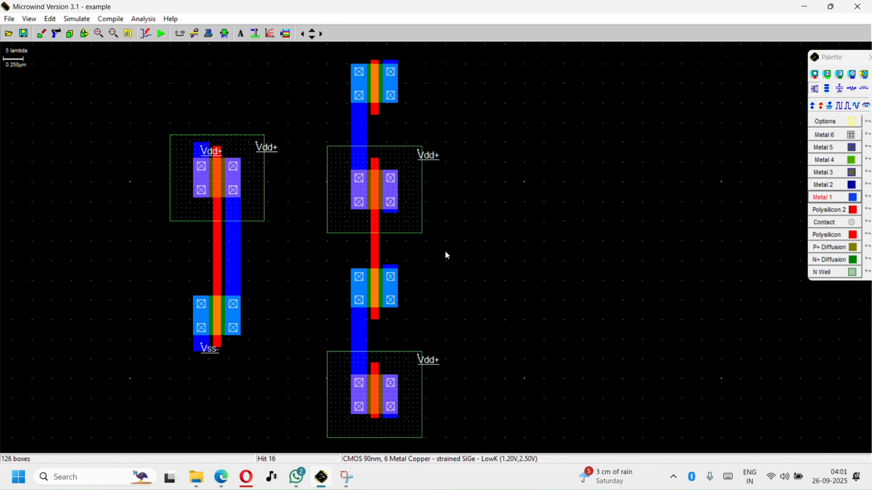
pyautogui.click(215, 484)
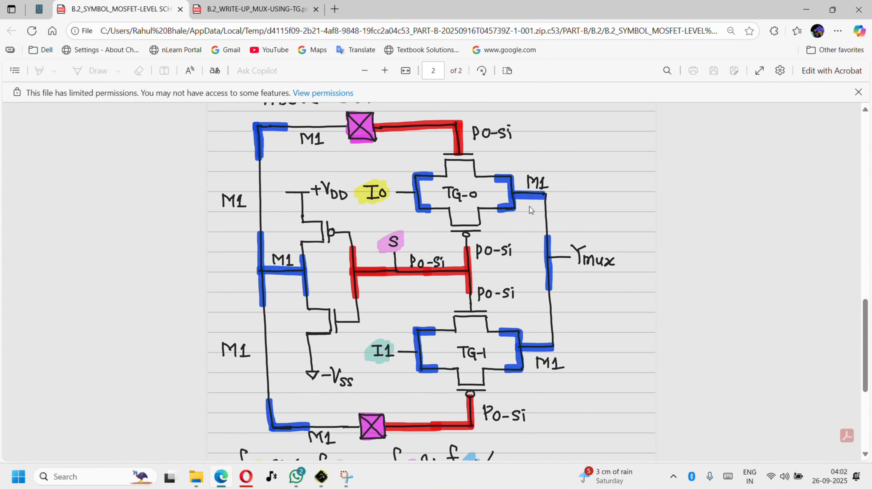
pyautogui.click(223, 478)
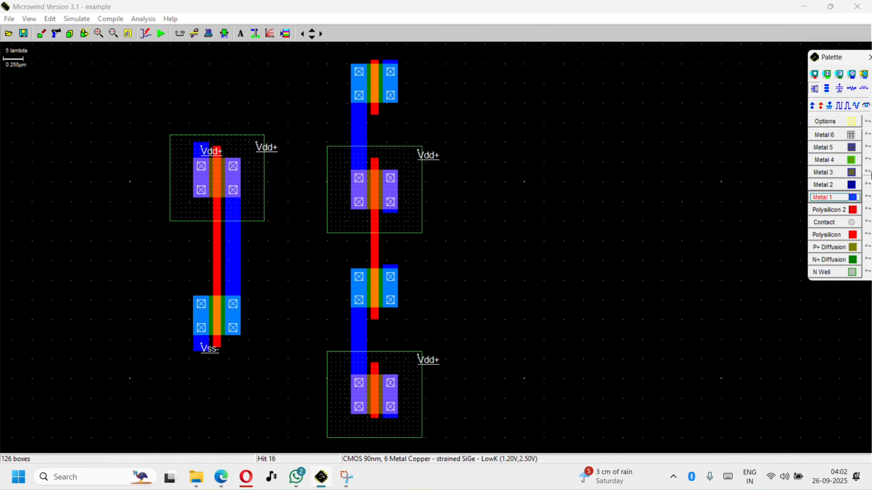
pyautogui.click(832, 201)
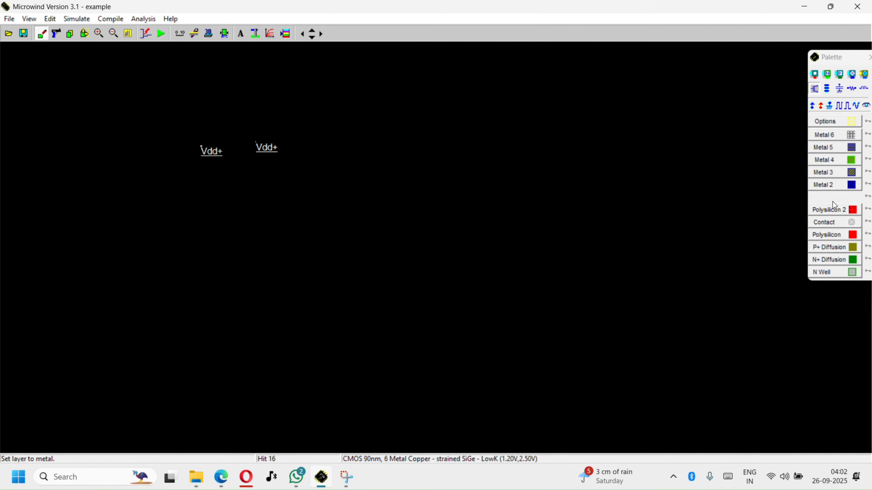
pyautogui.moveTo(236, 217); pyautogui.dragTo(356, 261)
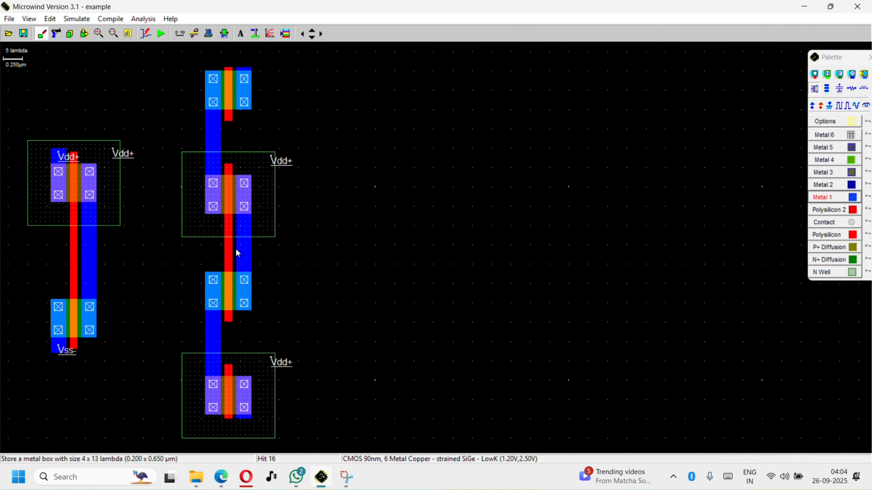
# Complete the multiplexer output in Metal 1, connecting the uppermost and lowermost transistor outputs and the middle strip to one vertical line.
pyautogui.moveTo(237, 71); pyautogui.dragTo(251, 47)
pyautogui.moveTo(237, 48); pyautogui.dragTo(341, 430)
pyautogui.moveTo(237, 414); pyautogui.dragTo(360, 430)
# After checking the schematic, draw a 42 x 4 lambda polysilicon strip from the inverter gate to the shared transmission-gate gate line.
pyautogui.hotkey('alt', 'Tab')
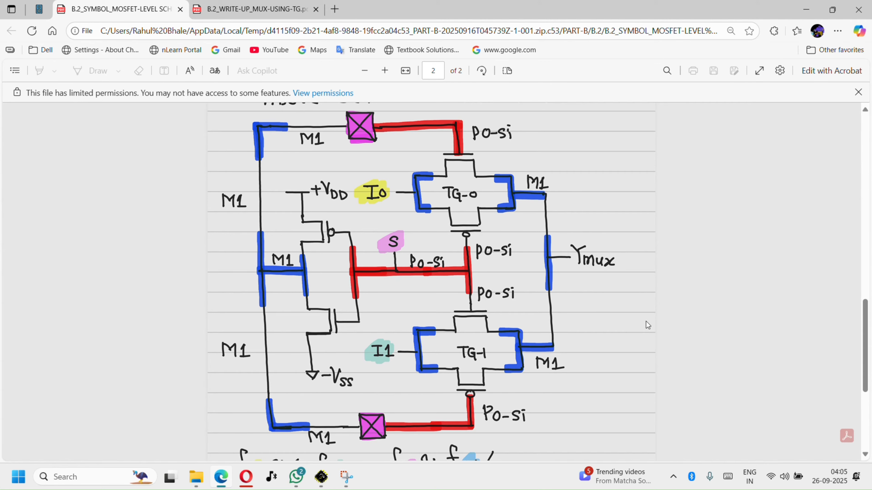
pyautogui.click(221, 477)
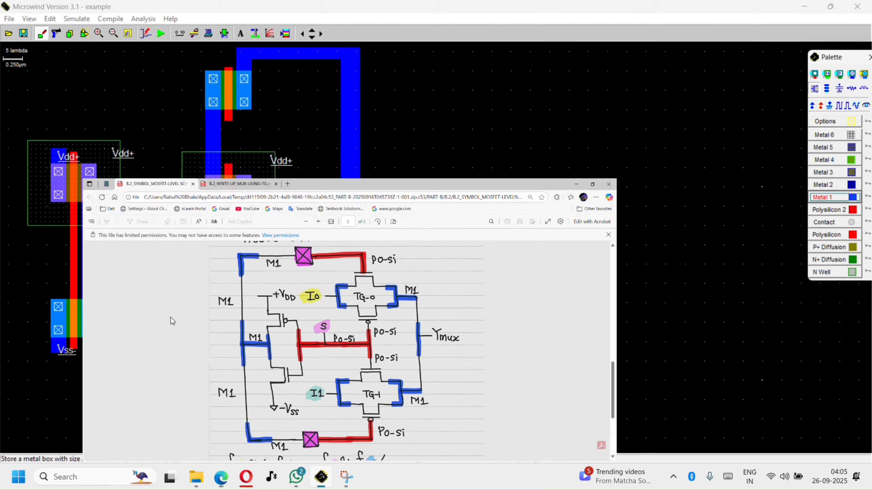
pyautogui.click(220, 476)
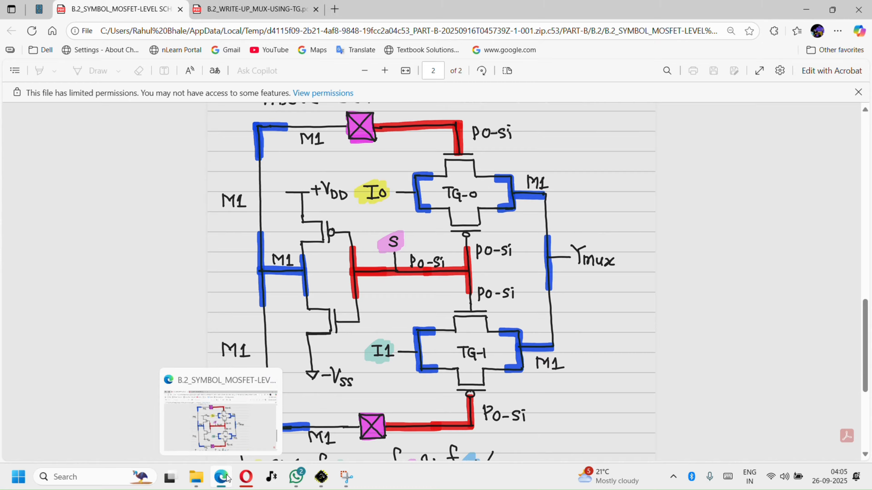
pyautogui.click(321, 477)
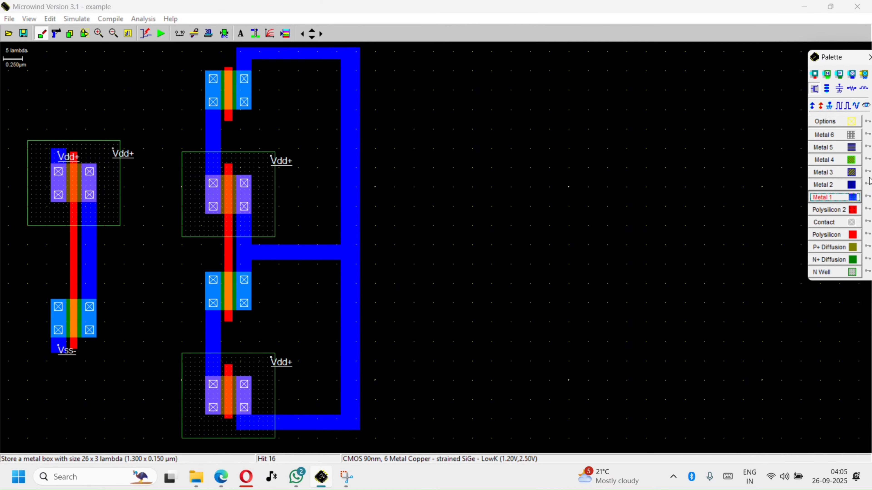
pyautogui.click(839, 234)
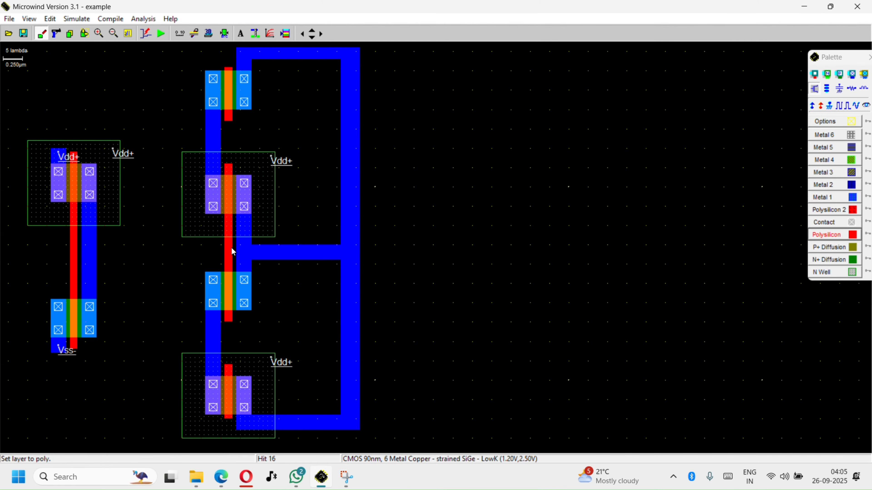
pyautogui.moveTo(232, 250); pyautogui.dragTo(73, 266)
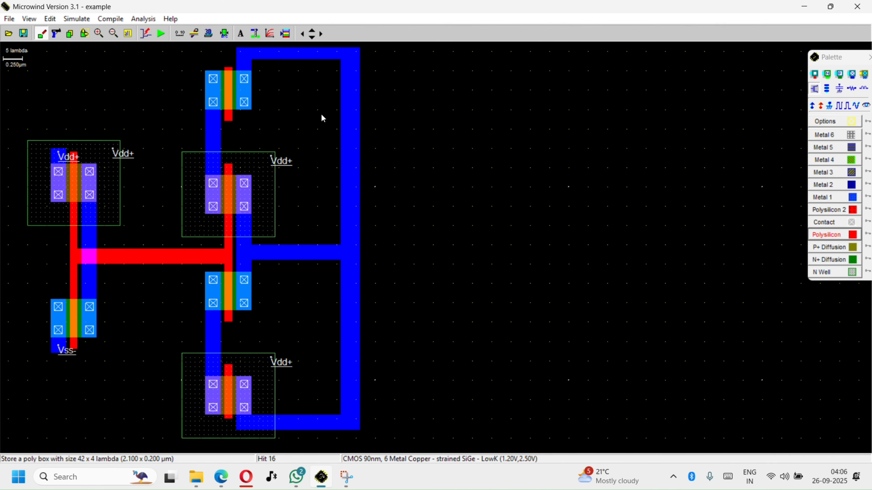
# Extend the uppermost and lowermost transmission-gate gates beyond the inverter with polysilicon arms of 71 x 3 and 71 x 4 lambda.
pyautogui.click(302, 34)
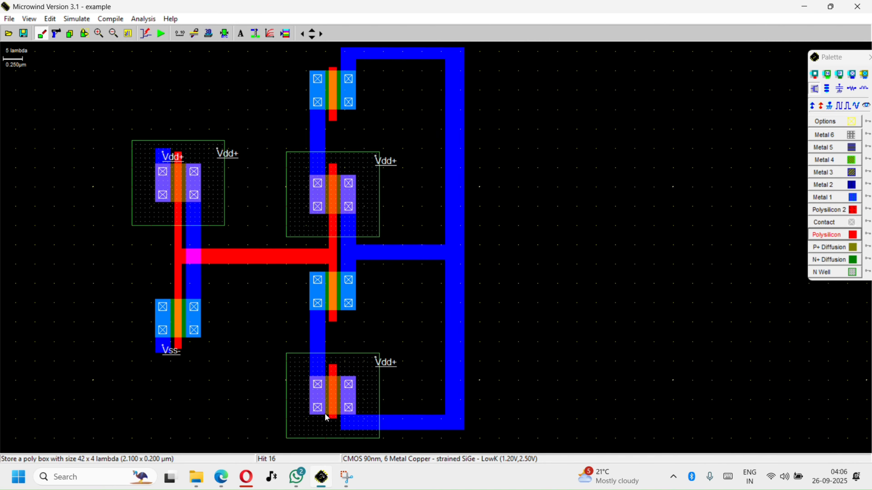
pyautogui.click(226, 473)
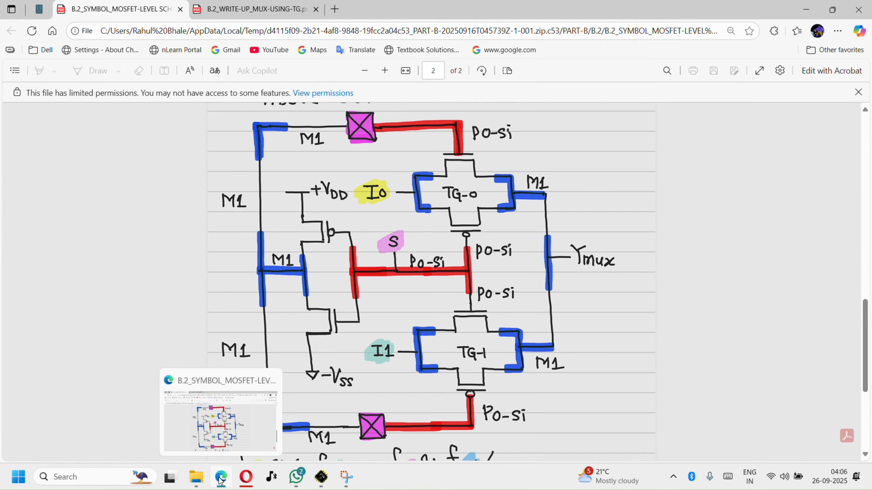
pyautogui.click(321, 477)
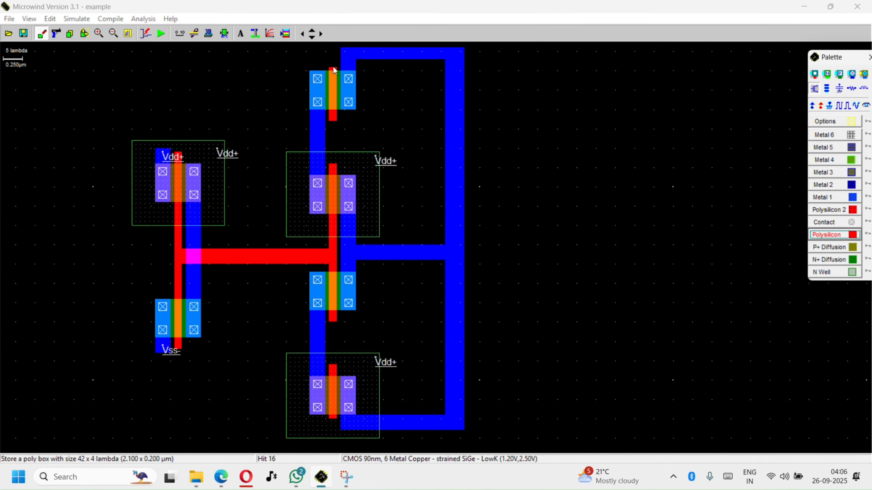
pyautogui.moveTo(338, 69); pyautogui.dragTo(66, 64)
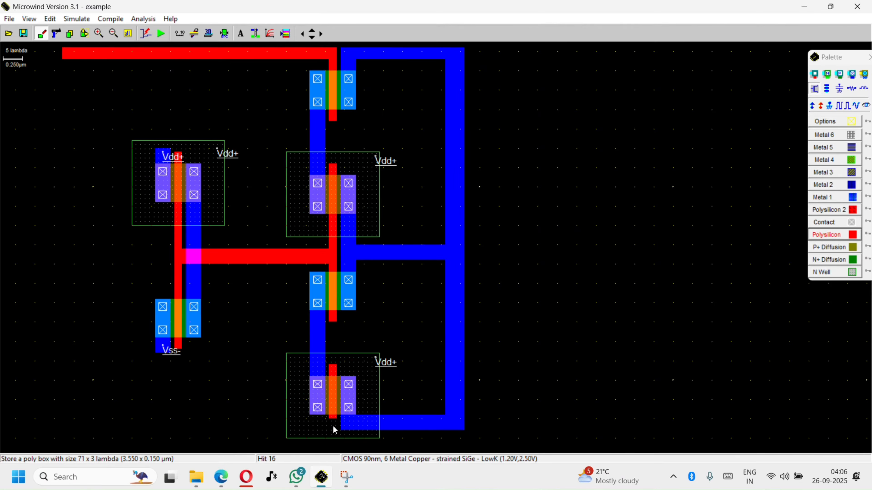
pyautogui.moveTo(332, 420); pyautogui.dragTo(62, 419)
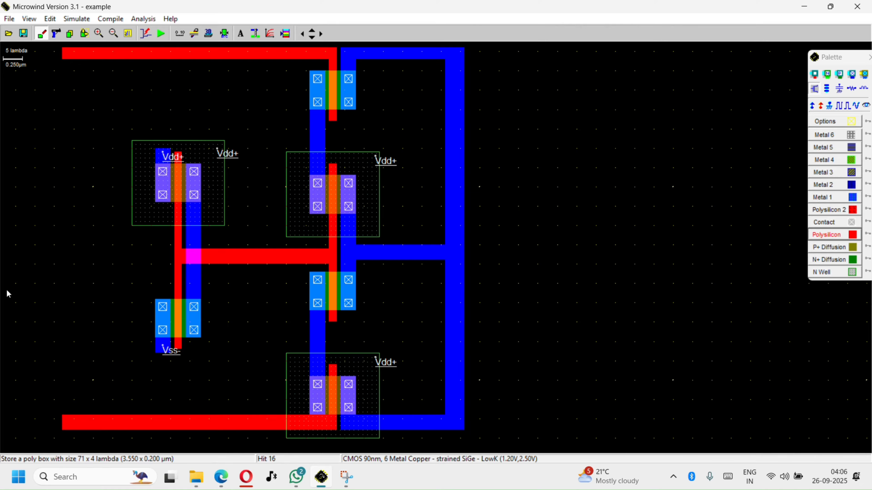
# Connect the inverter output to both polysilicon arms using Metal 1 strips of 36 x 2 and 5 x 100 lambda.
pyautogui.click(846, 197)
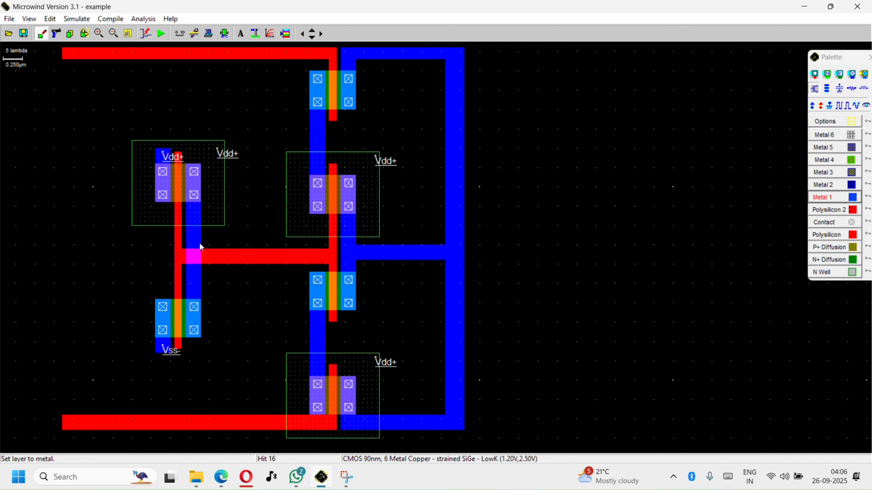
pyautogui.moveTo(201, 238); pyautogui.dragTo(61, 243)
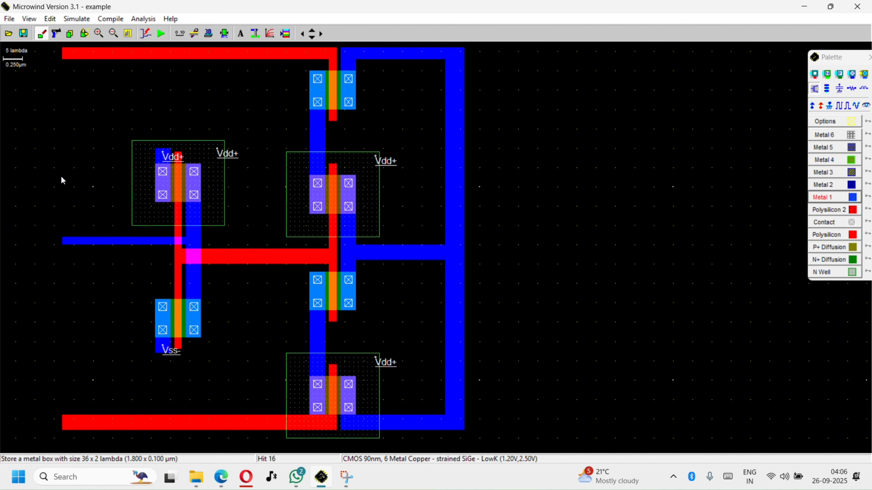
pyautogui.moveTo(63, 48); pyautogui.dragTo(81, 429)
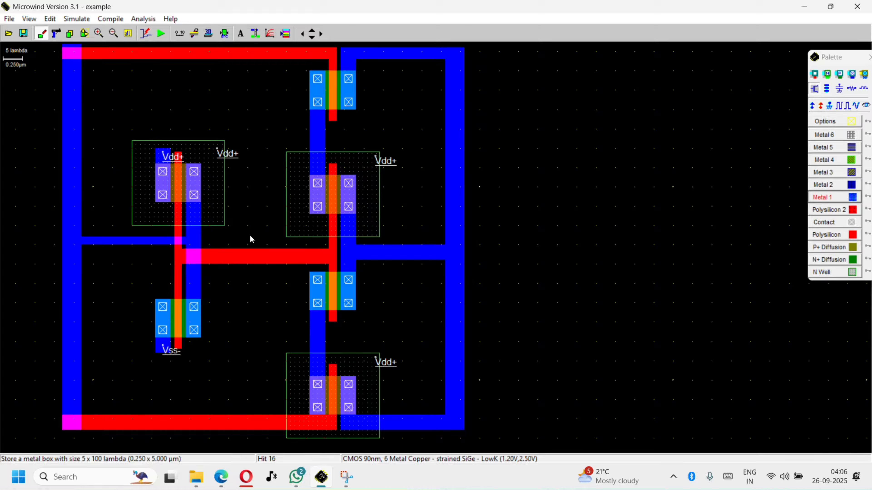
# Place contacts of 5 x 3 and 5 x 4 lambda where the vertical Metal 1 strip crosses the upper and lower polysilicon arms.
pyautogui.moveTo(344, 480)
pyautogui.click(853, 225)
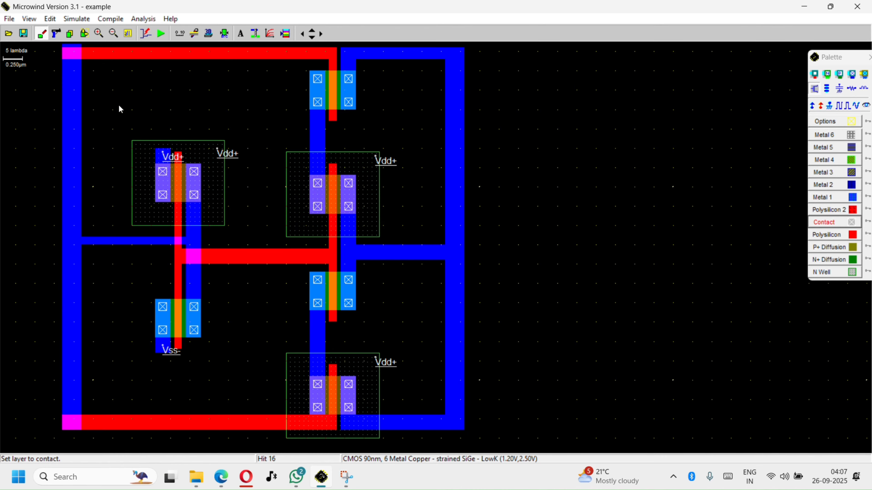
pyautogui.moveTo(63, 48); pyautogui.dragTo(84, 64)
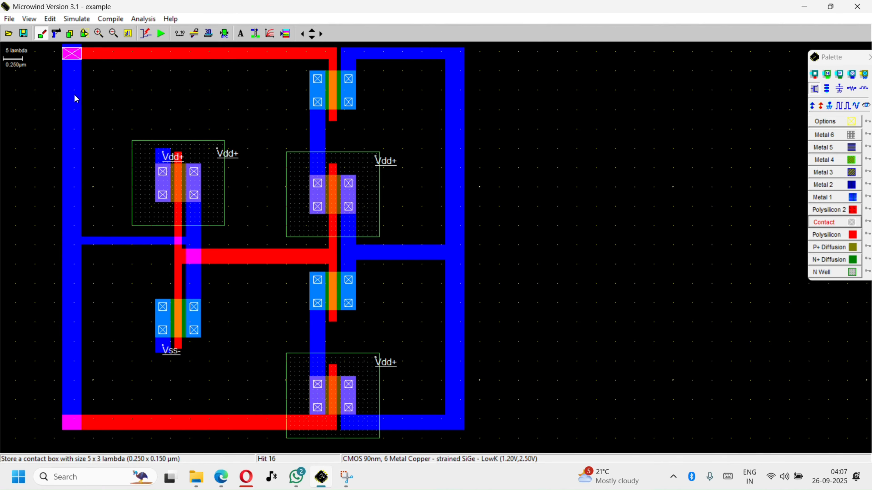
pyautogui.moveTo(63, 417); pyautogui.dragTo(84, 434)
# Add a visible clock signal labelled S to the horizontal polysilicon select line, matching the schematic.
pyautogui.click(222, 481)
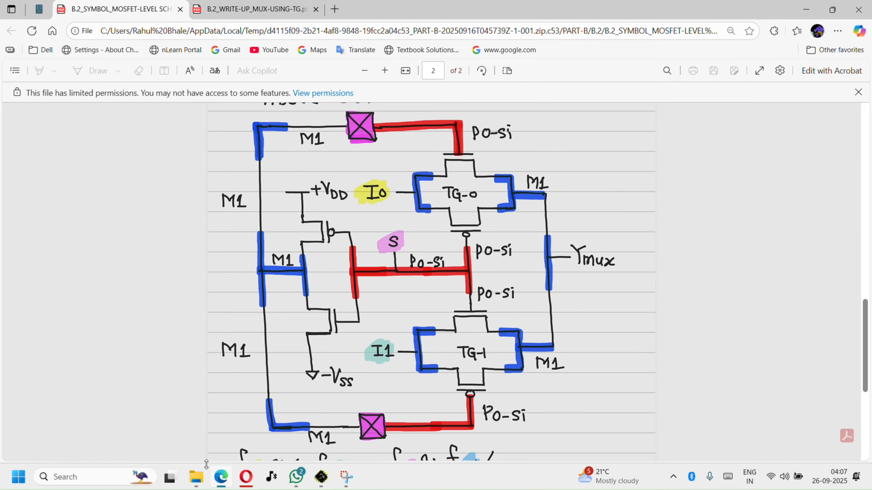
pyautogui.click(221, 477)
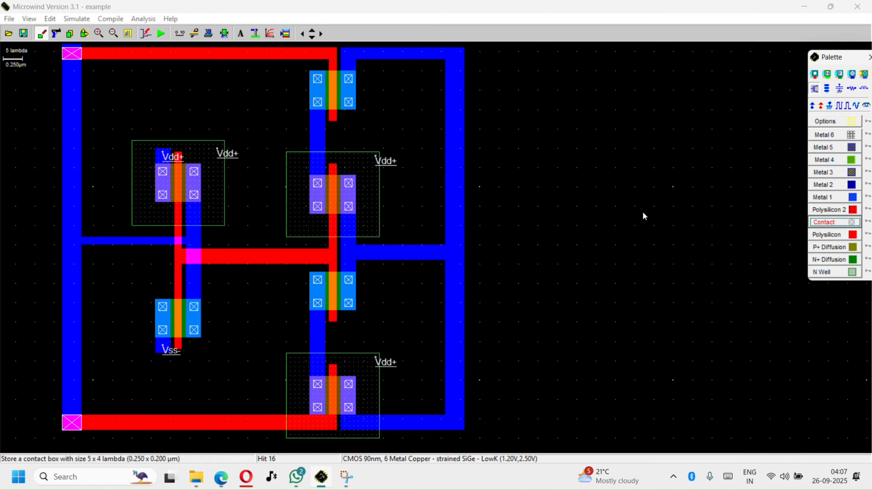
pyautogui.click(867, 106)
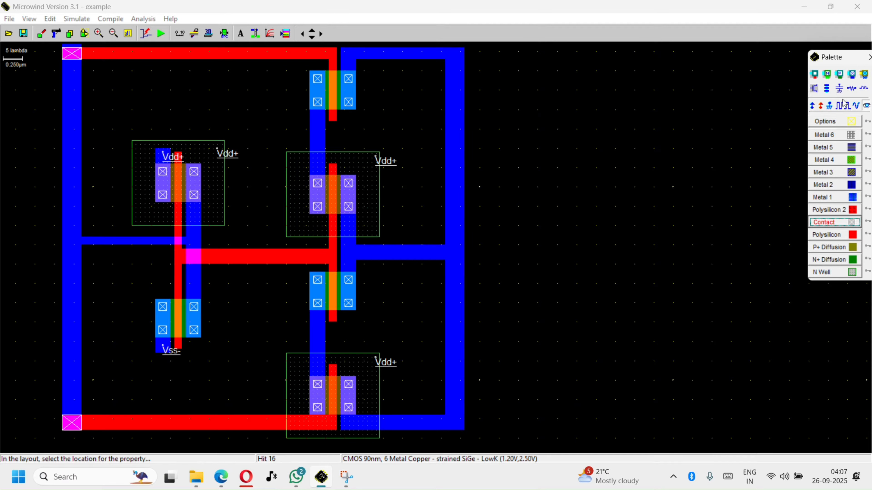
pyautogui.click(262, 255)
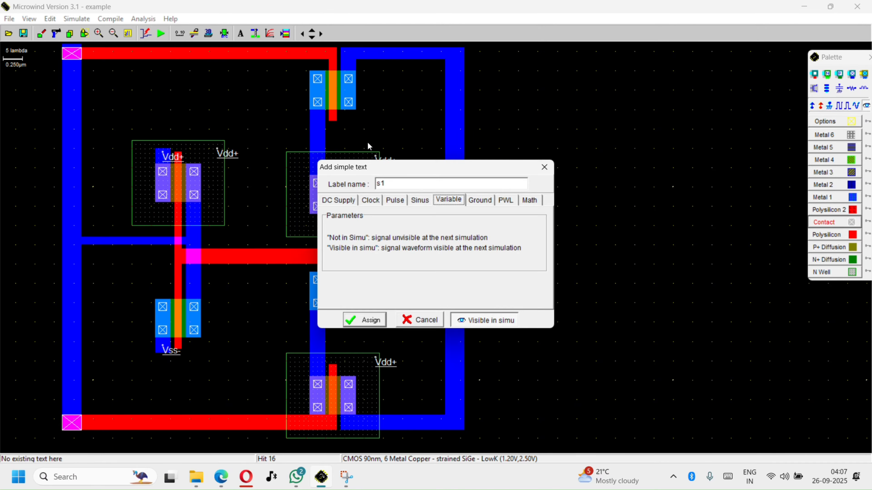
pyautogui.doubleClick(387, 179)
pyautogui.write('S')
pyautogui.click(376, 200)
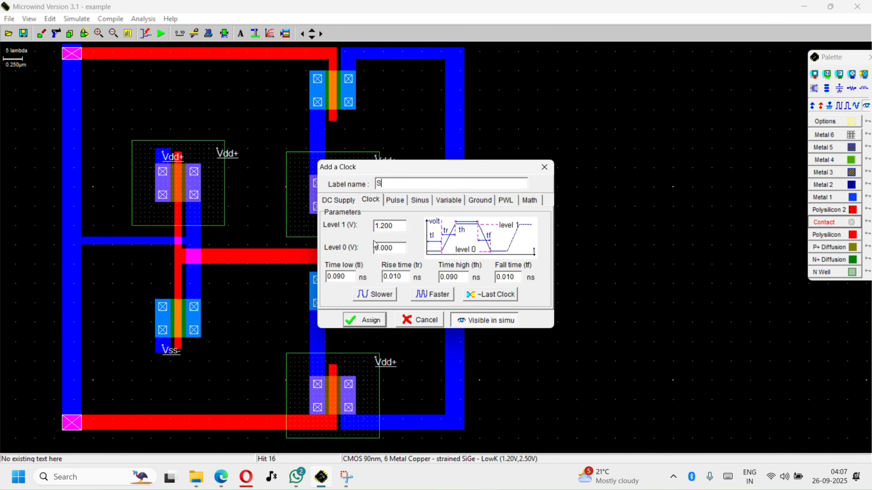
pyautogui.click(364, 319)
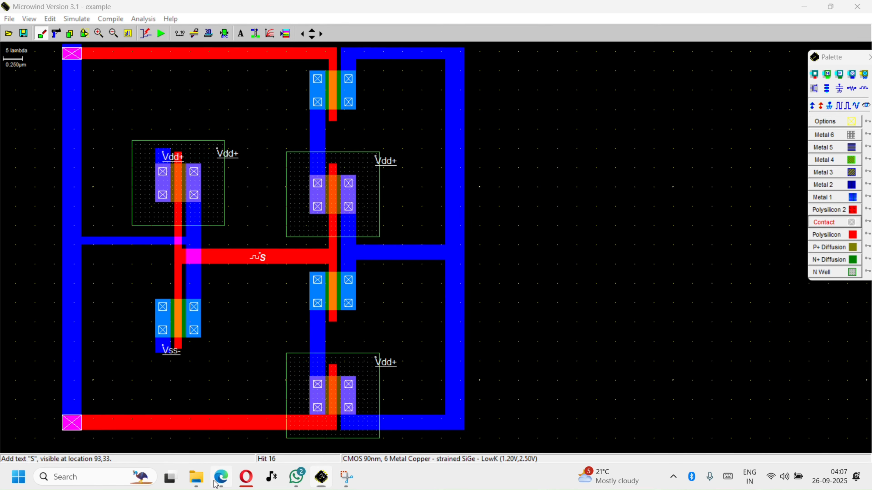
# Check the reference schematic and add a visible label I0 to the upper transmission gate's Metal 1 input strip.
pyautogui.click(221, 476)
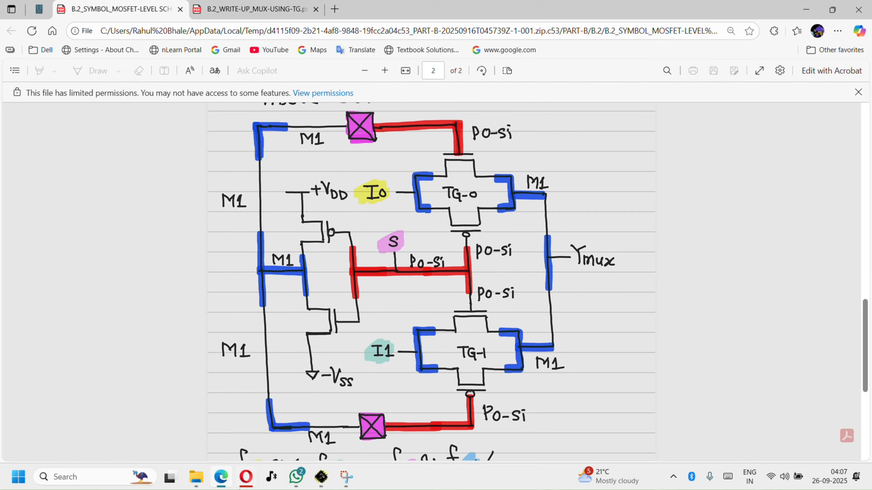
pyautogui.click(220, 478)
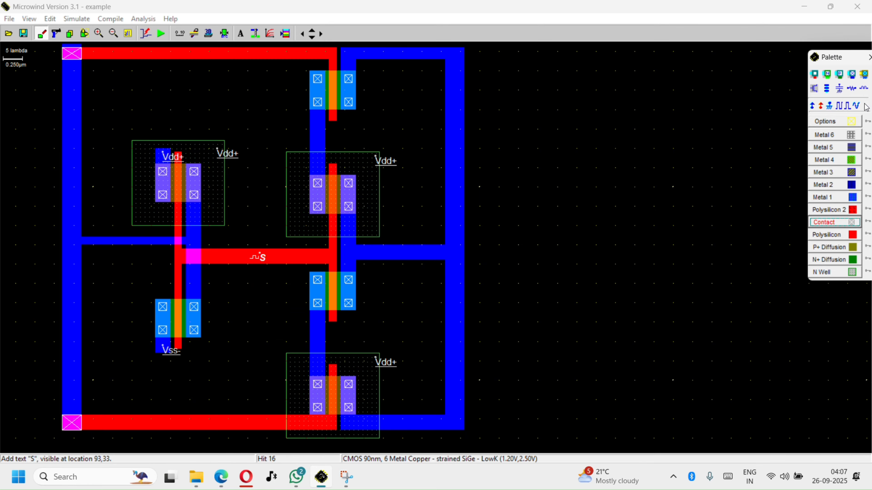
pyautogui.click(855, 104)
pyautogui.click(317, 140)
pyautogui.write('U')
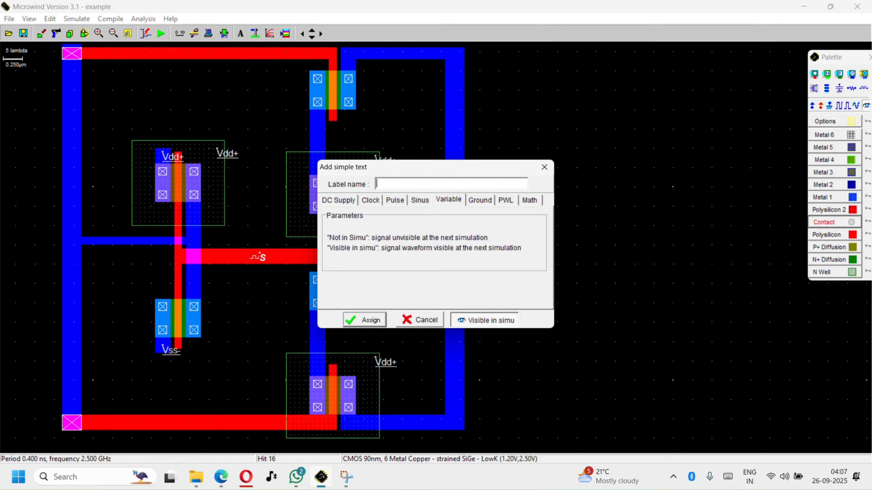
pyautogui.write('0')
pyautogui.press('Return')
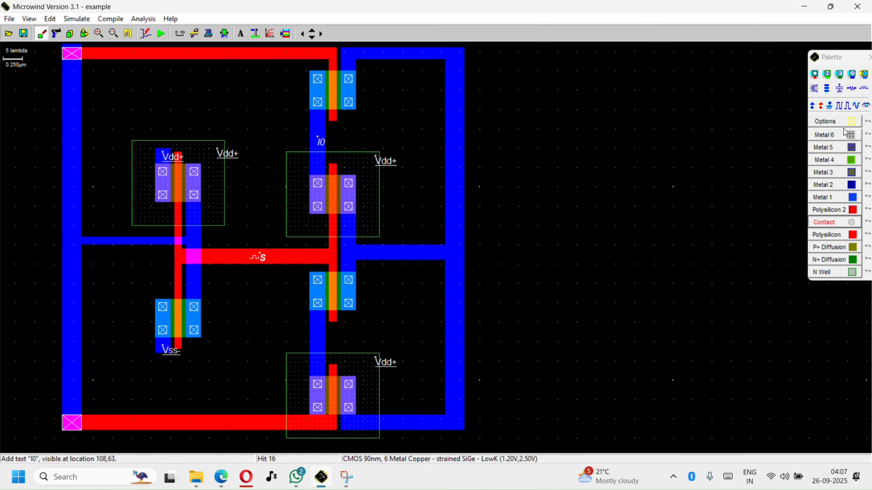
# Add a visible label I1 to the lower transmission gate's Metal 1 input strip.
pyautogui.click(866, 107)
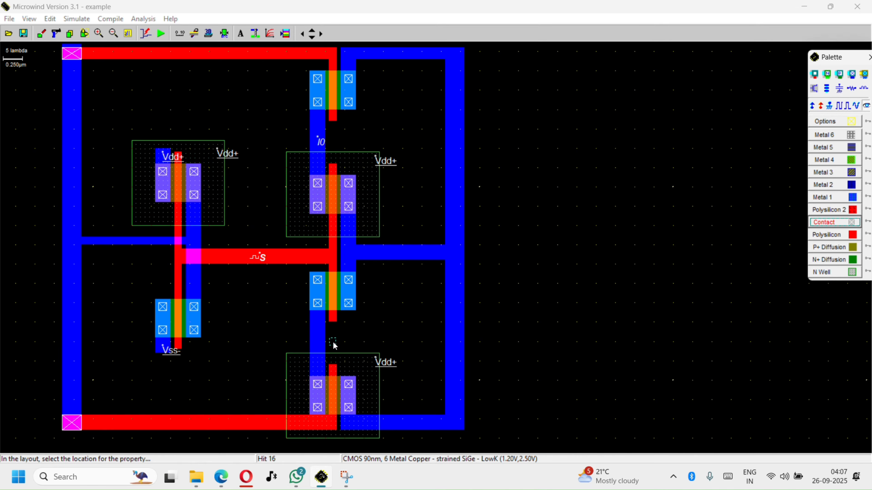
pyautogui.click(318, 343)
pyautogui.write('I1')
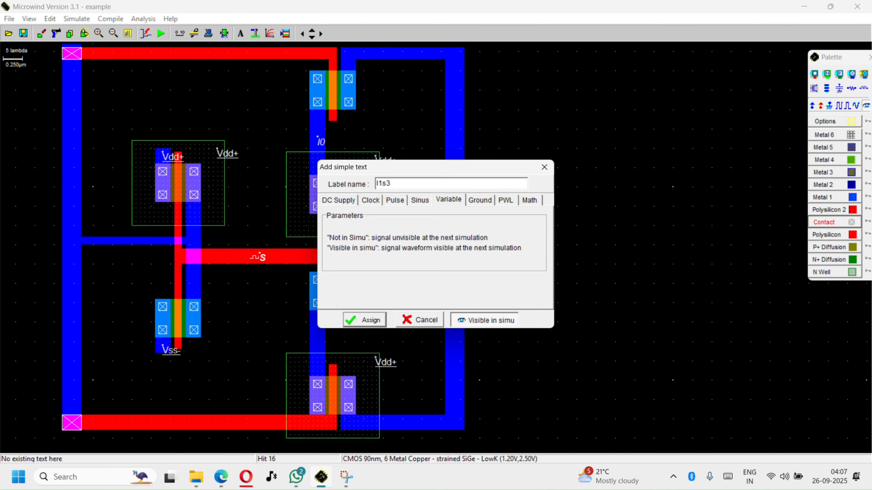
pyautogui.press('Return')
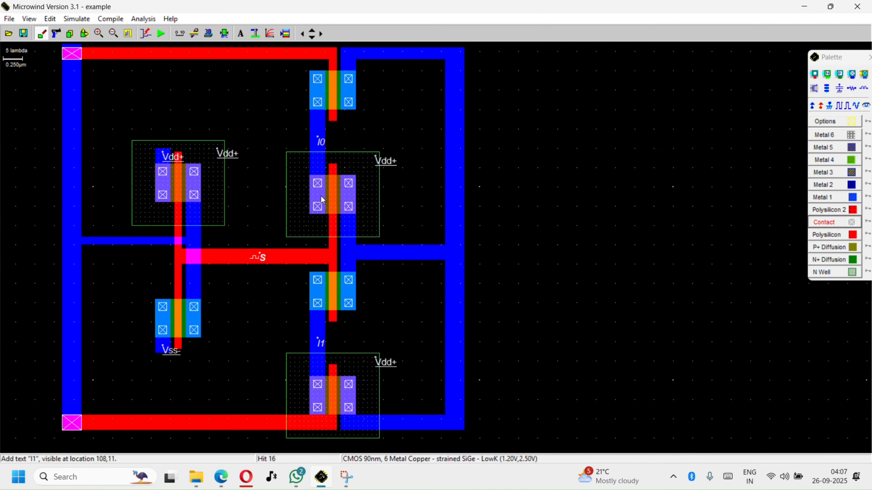
# Check the output name in the schematic and add a visible label Ymux to the vertical Metal 1 output strip.
pyautogui.click(216, 479)
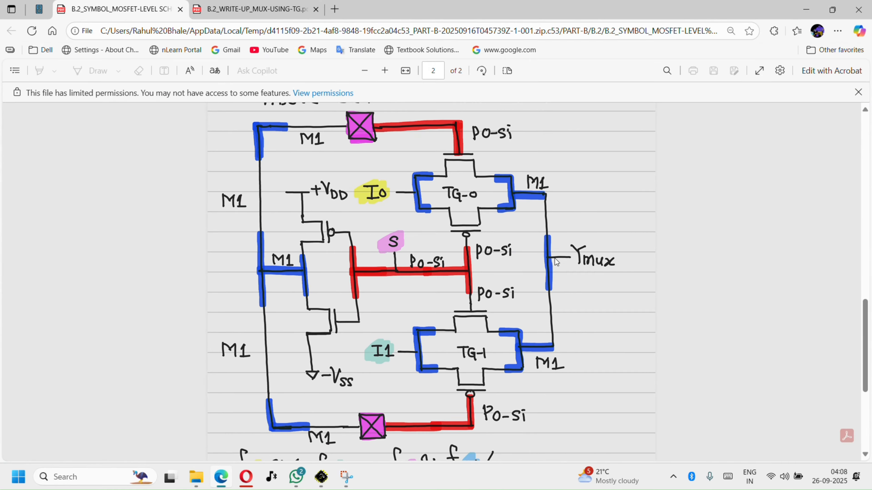
pyautogui.click(220, 478)
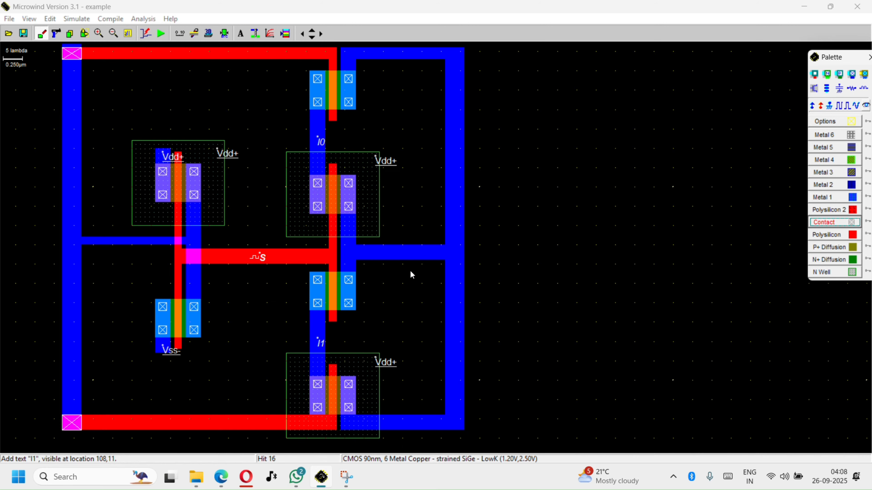
pyautogui.click(868, 109)
pyautogui.click(458, 259)
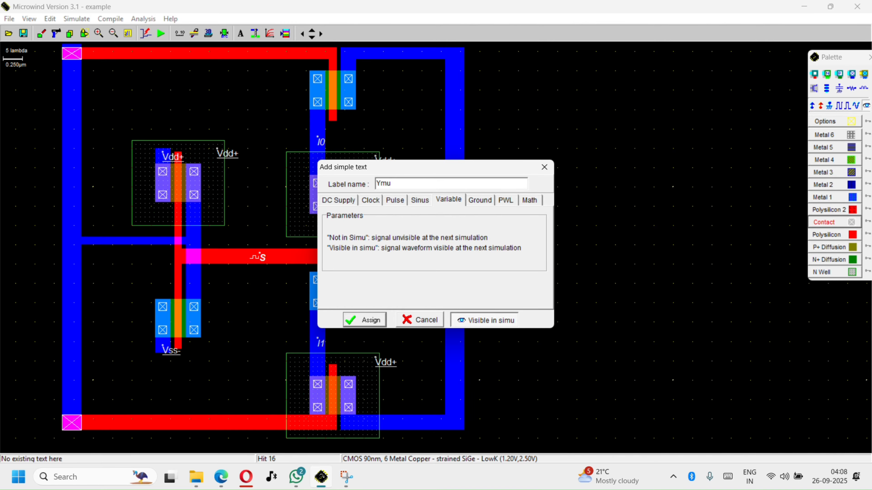
pyautogui.write('Ymux')
pyautogui.press('Return')
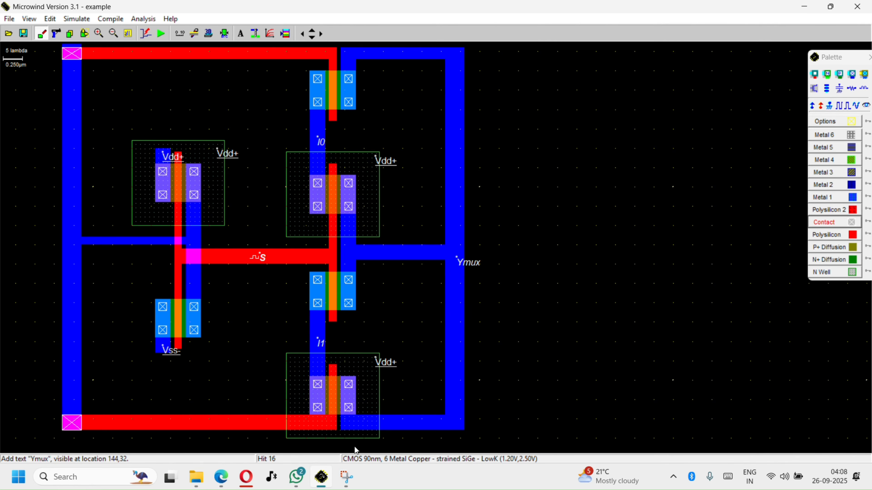
# Consult the schematic's frequency relations and make the I0 label a clock with low and high times of 0.090 ns.
pyautogui.click(221, 477)
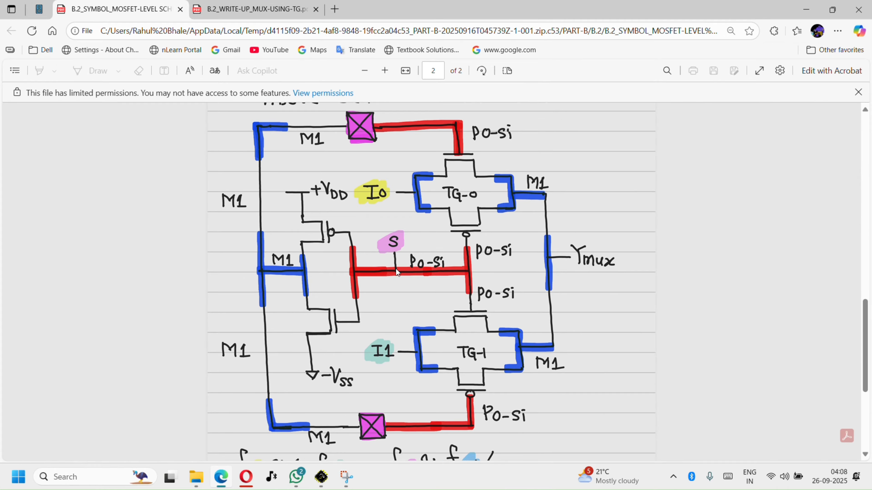
pyautogui.scroll(-5, 382, 389)
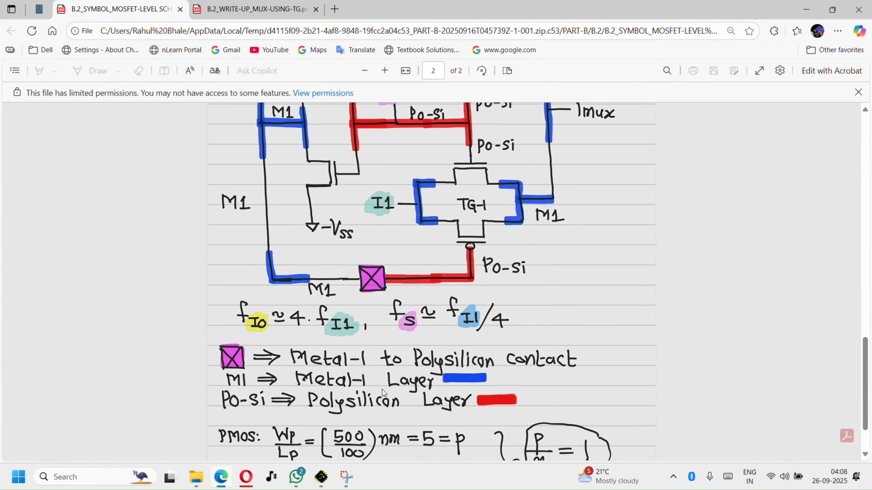
pyautogui.keyDown('ctrl'); pyautogui.scroll(2, 382, 390); pyautogui.keyUp('ctrl')
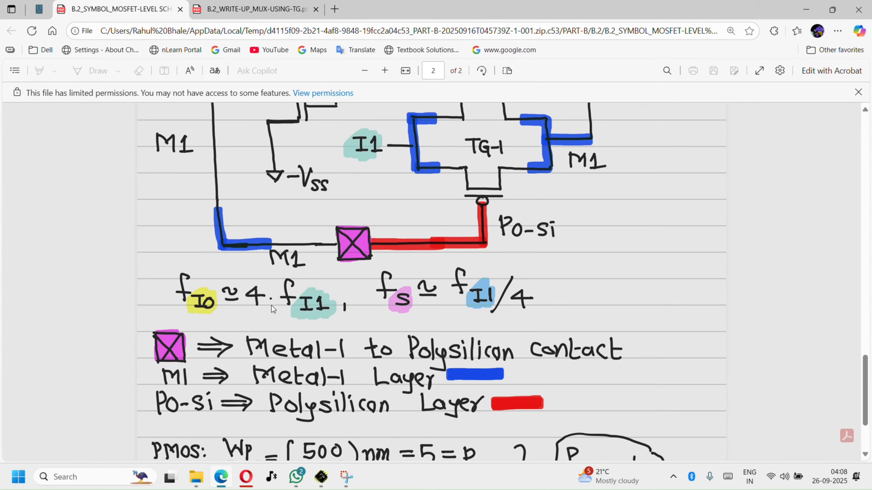
pyautogui.click(221, 477)
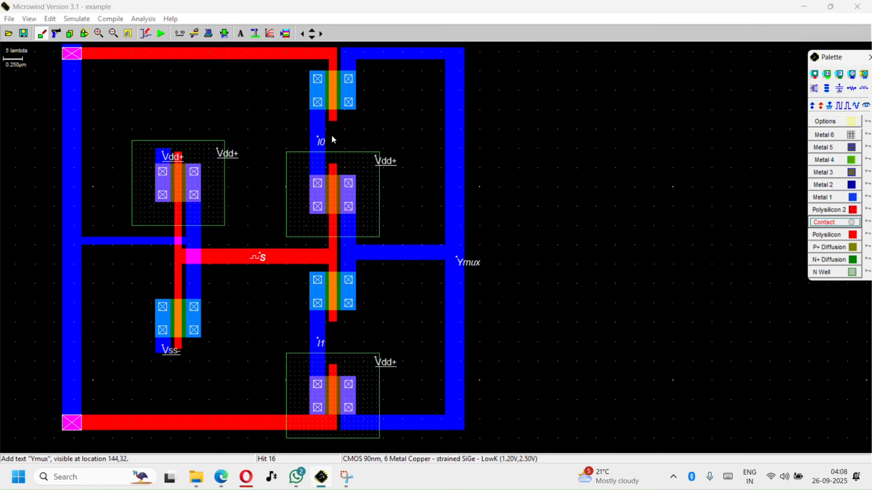
pyautogui.click(320, 140)
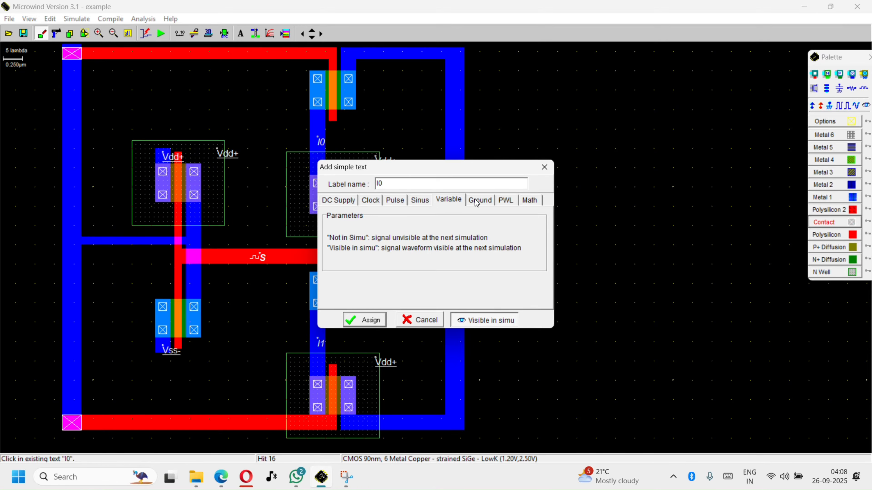
pyautogui.click(374, 202)
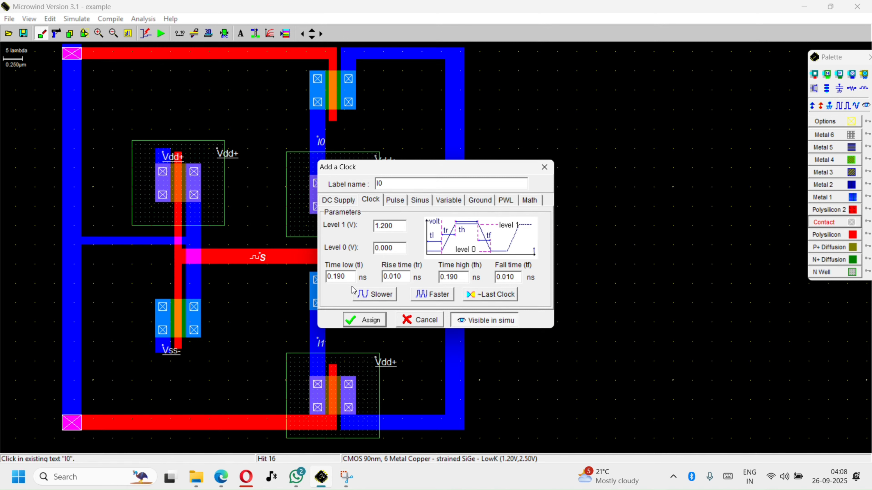
pyautogui.press('BackSpace')
pyautogui.write('0.')
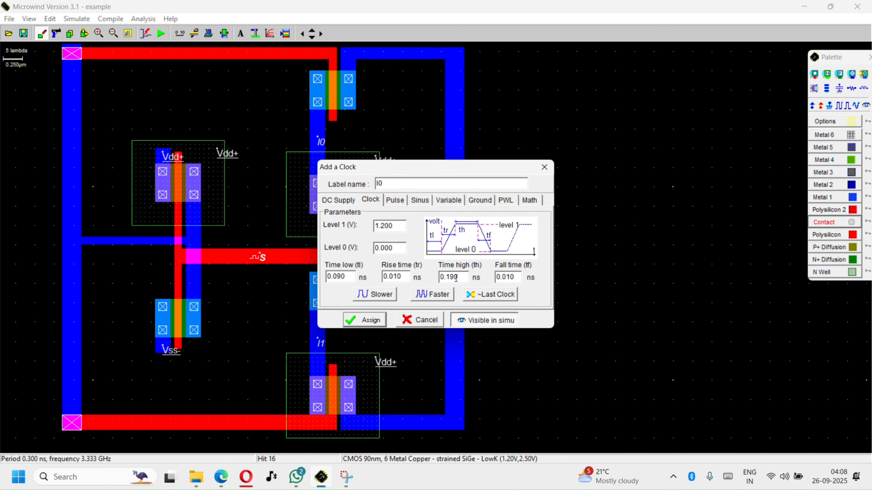
pyautogui.write('0')
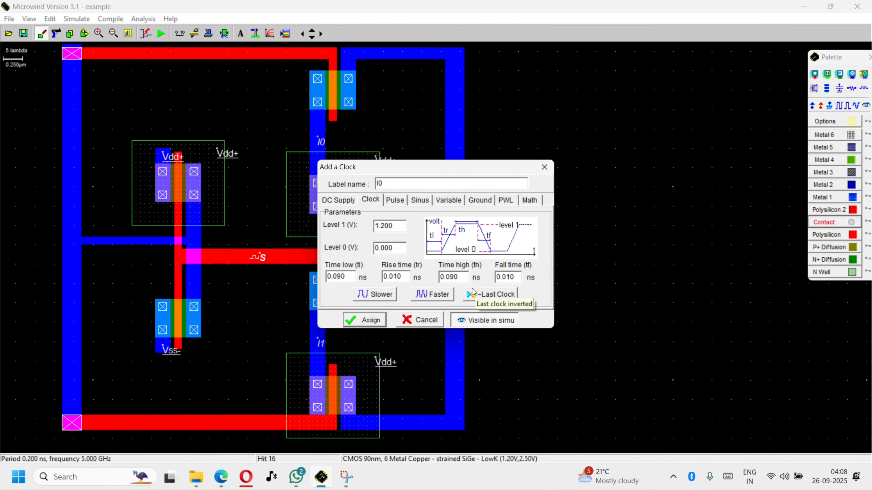
pyautogui.click(365, 319)
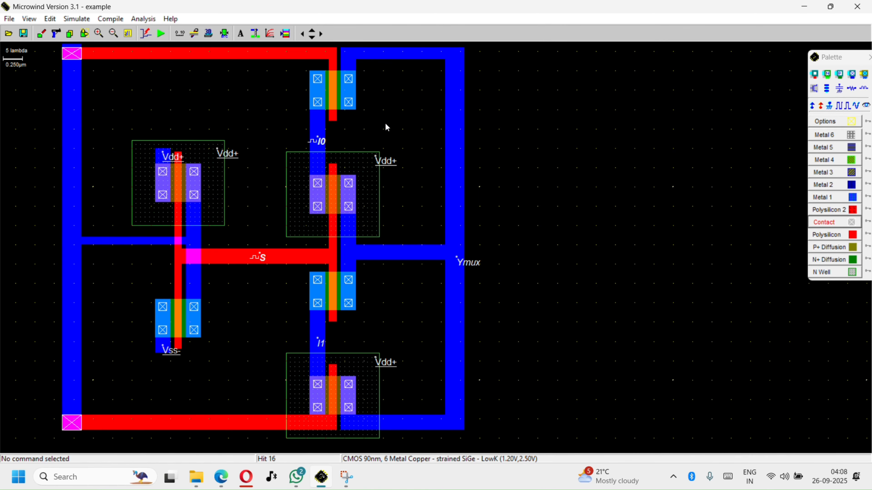
# Make the I1 label a clock with low and high times of 0.015 ns.
pyautogui.click(317, 338)
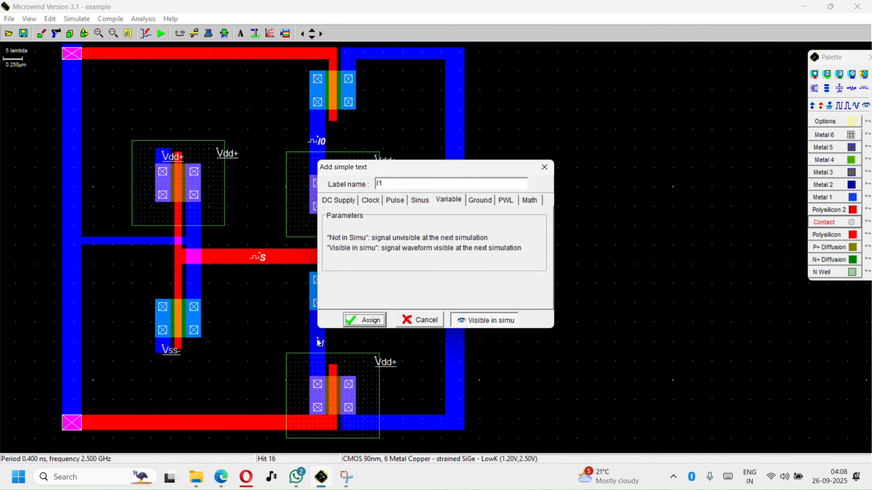
pyautogui.click(369, 201)
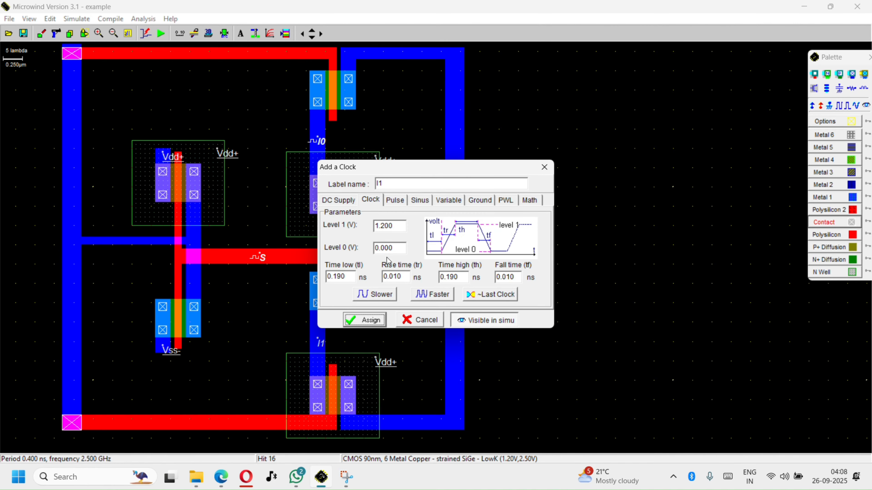
pyautogui.click(341, 277)
pyautogui.write('0')
pyautogui.click(452, 277)
pyautogui.press('BackSpace')
pyautogui.write('0')
pyautogui.click(434, 296)
pyautogui.click(435, 296)
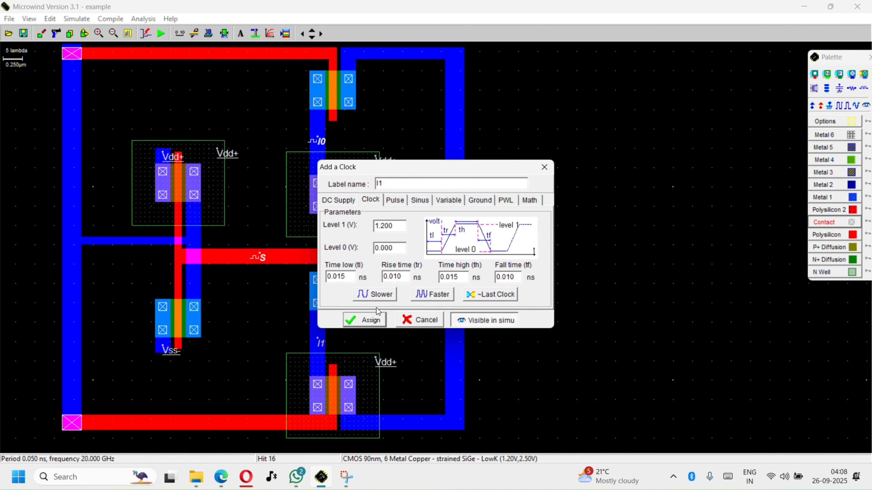
pyautogui.click(368, 318)
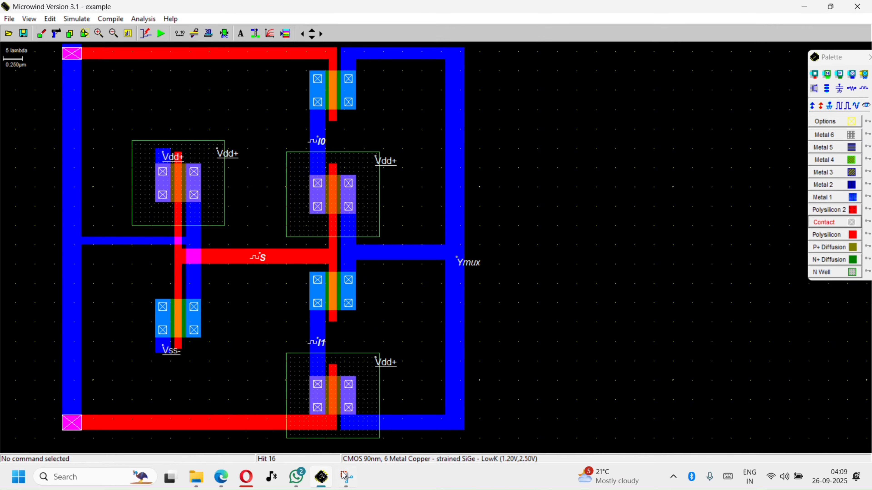
# Recheck the schematic's frequency relations, try a faster clock on S and review the I1 clock settings.
pyautogui.click(217, 487)
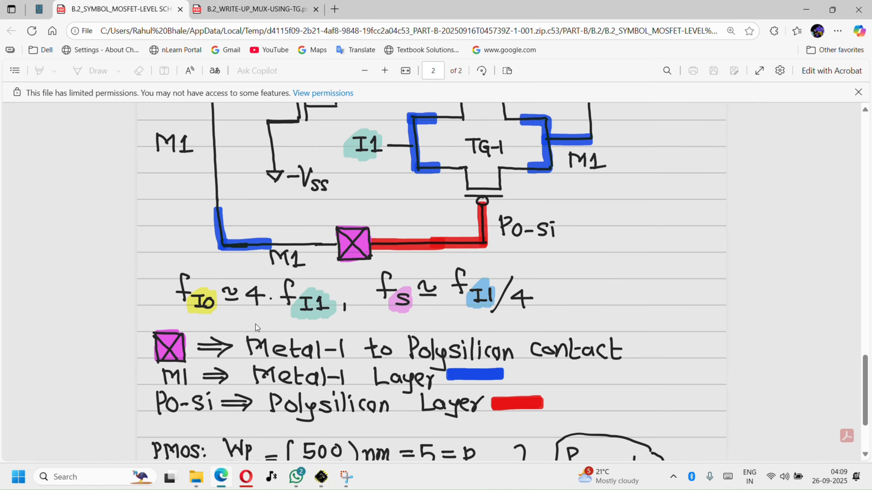
pyautogui.scroll(2, 429, 287)
pyautogui.keyDown('ctrl'); pyautogui.scroll(-1, 429, 288); pyautogui.keyUp('ctrl')
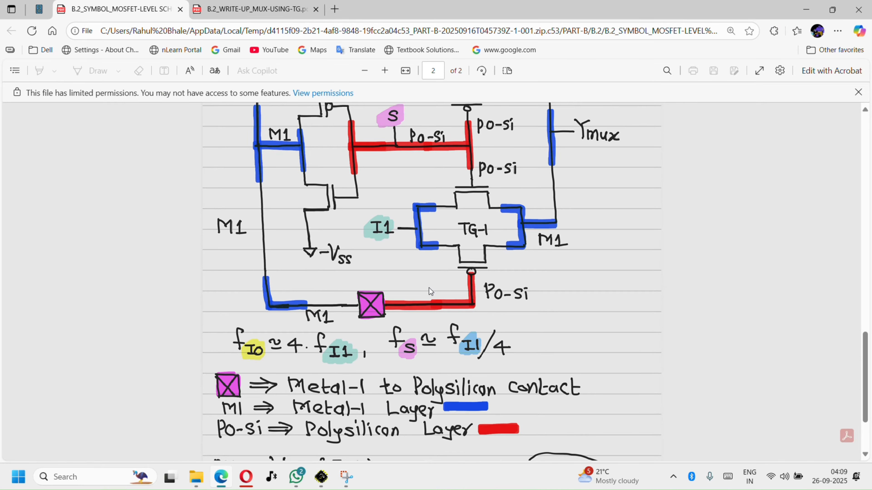
pyautogui.scroll(2, 434, 278)
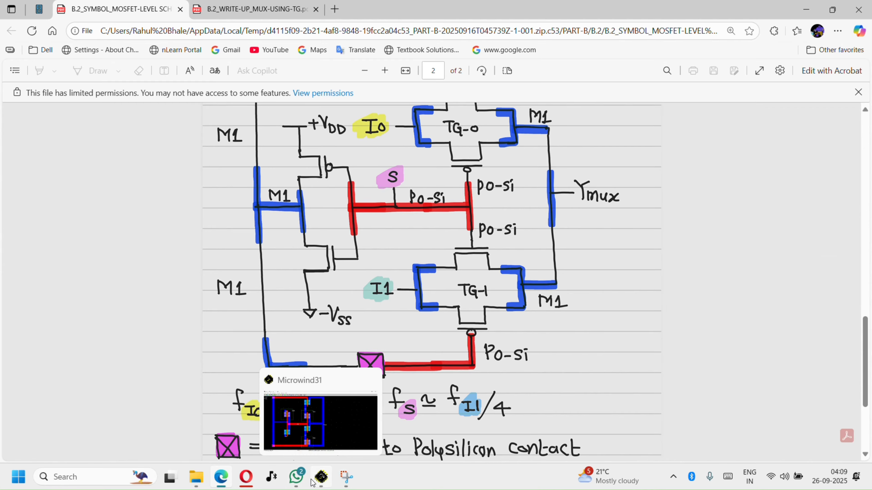
pyautogui.click(299, 392)
pyautogui.click(259, 256)
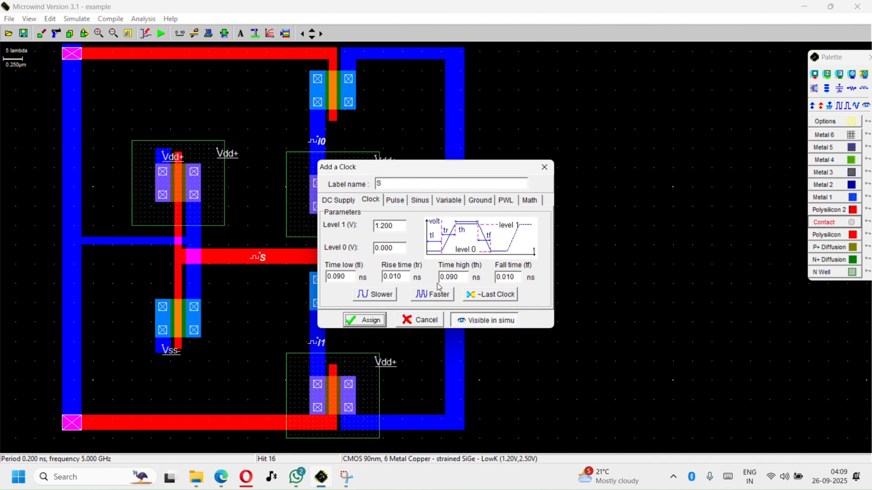
pyautogui.click(433, 295)
pyautogui.click(376, 319)
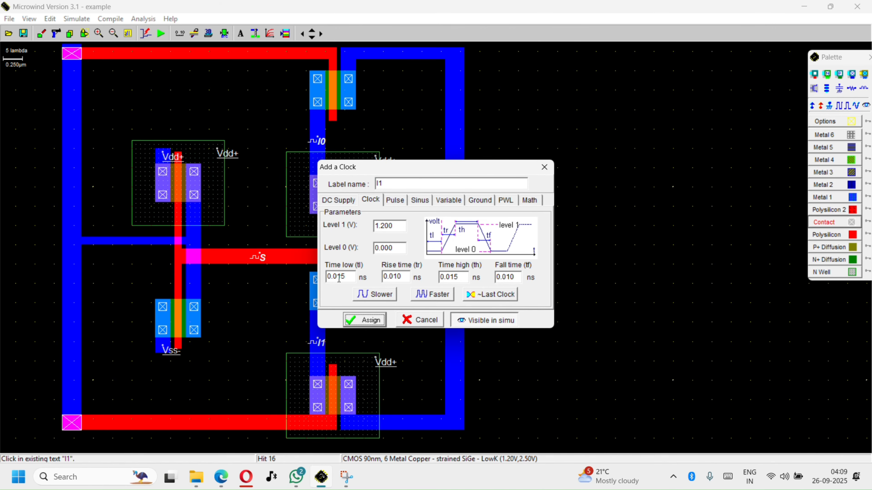
pyautogui.click(374, 319)
# Slow the S clock to low and high times of 0.090 ns.
pyautogui.click(259, 256)
pyautogui.click(391, 295)
pyautogui.click(390, 297)
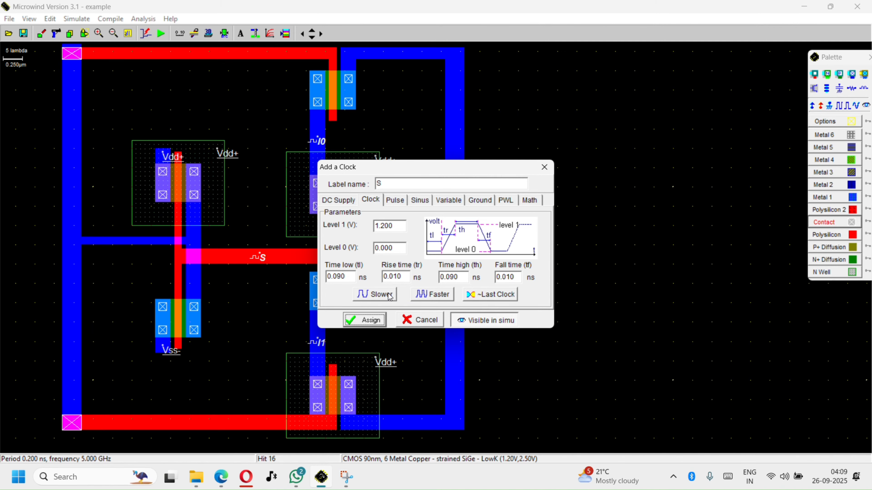
pyautogui.click(365, 320)
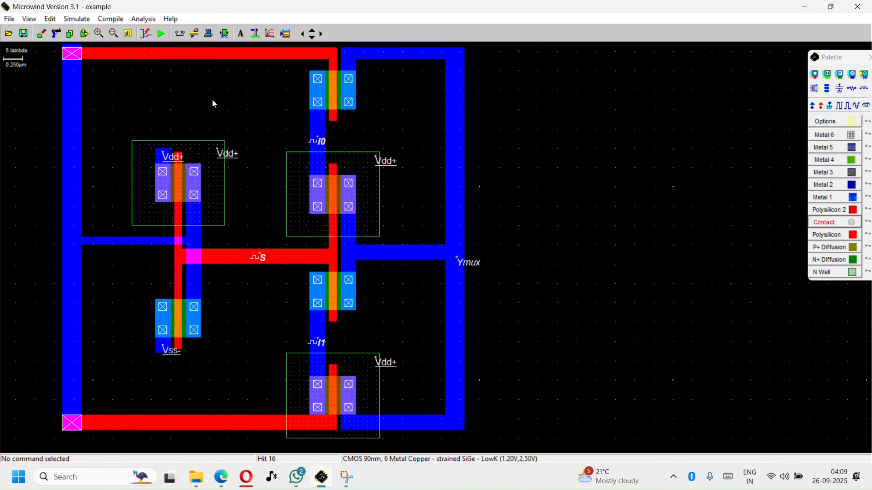
# Run the analog simulation, compare the I0, I1, S and Ymux waveforms, and return to the layout.
pyautogui.click(168, 35)
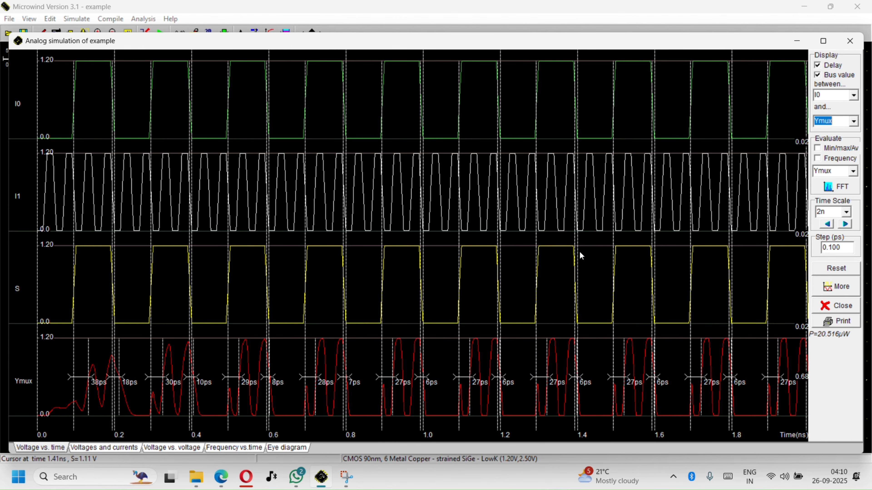
pyautogui.click(850, 41)
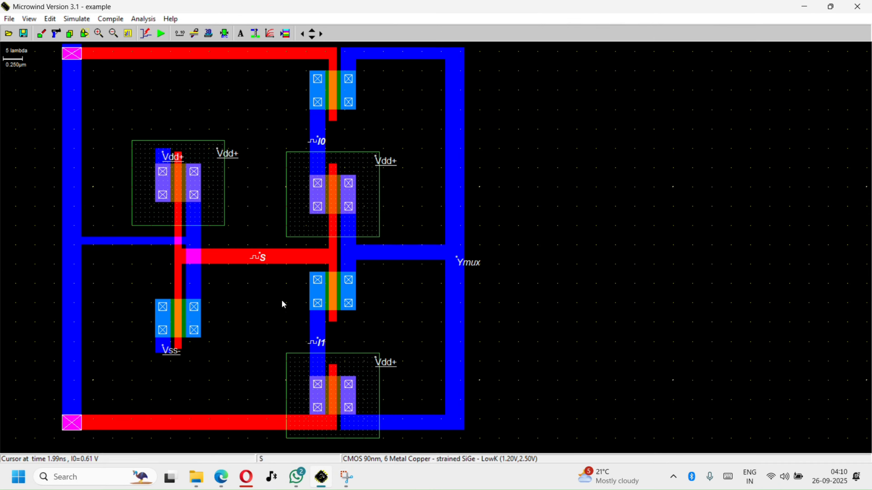
# Slow the S clock to low and high times of 0.390 ns and run the analog simulation.
pyautogui.click(260, 258)
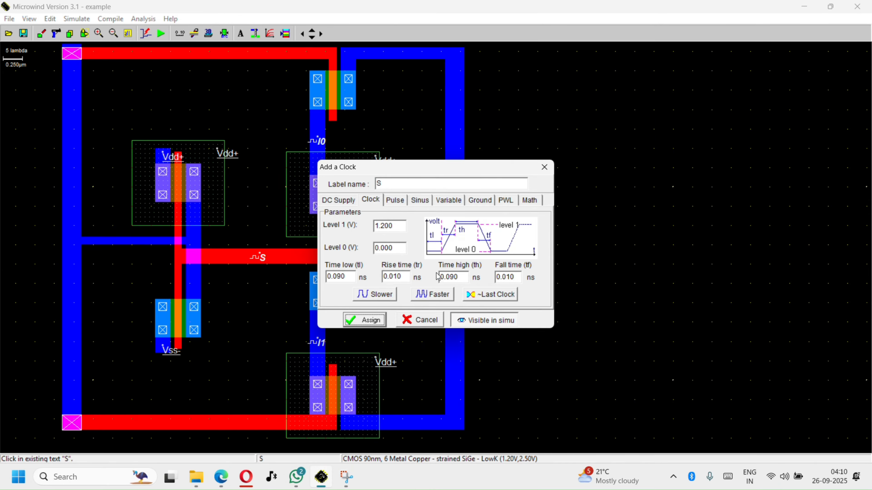
pyautogui.click(387, 301)
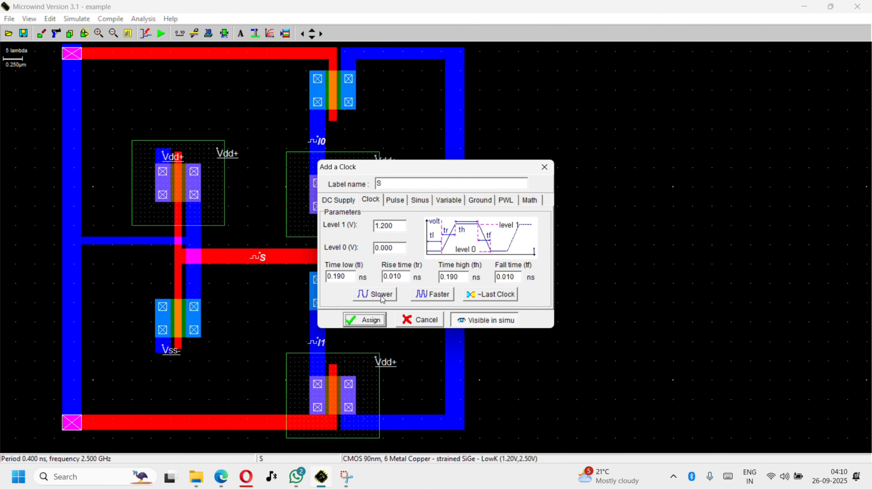
pyautogui.click(365, 321)
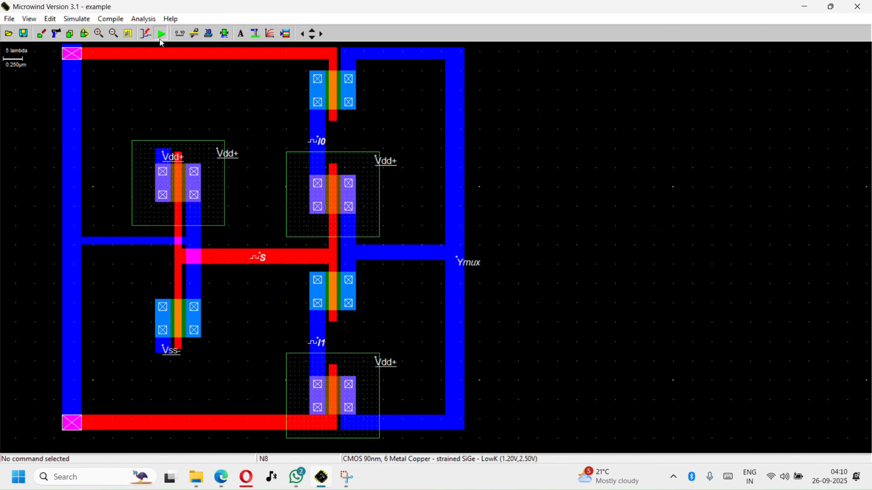
pyautogui.click(143, 34)
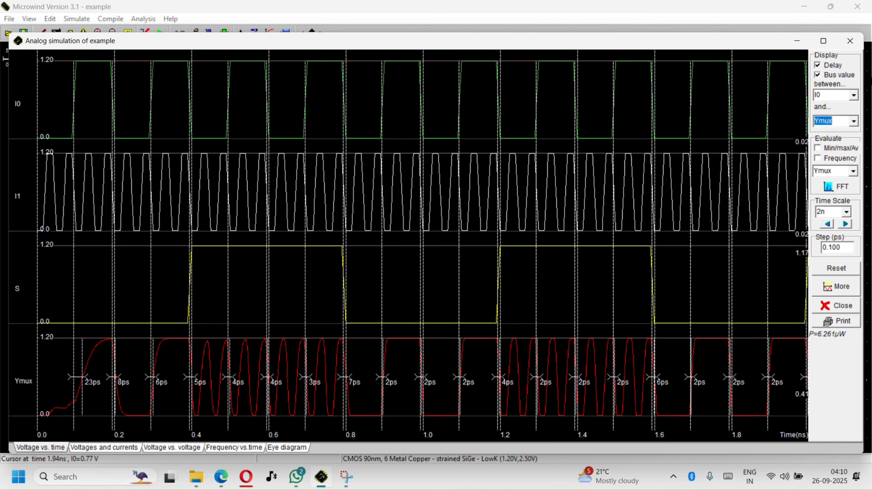
# Turn off the delay and bus value displays, select I0 as the node to evaluate, and reset the waveform plot.
pyautogui.click(817, 77)
pyautogui.click(817, 65)
pyautogui.click(839, 171)
pyautogui.click(852, 171)
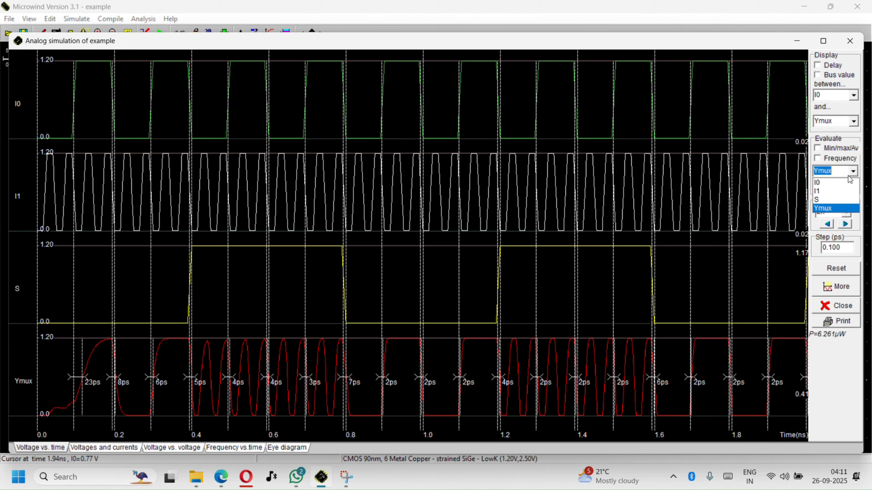
pyautogui.click(846, 183)
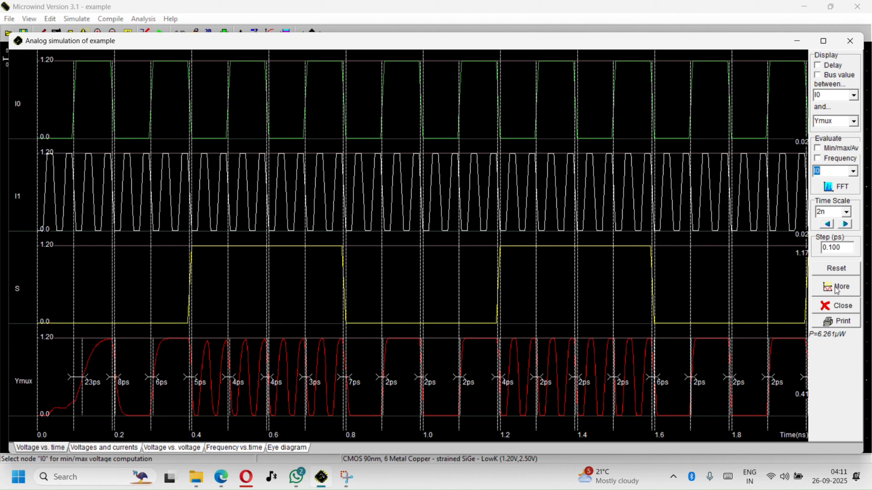
pyautogui.click(834, 273)
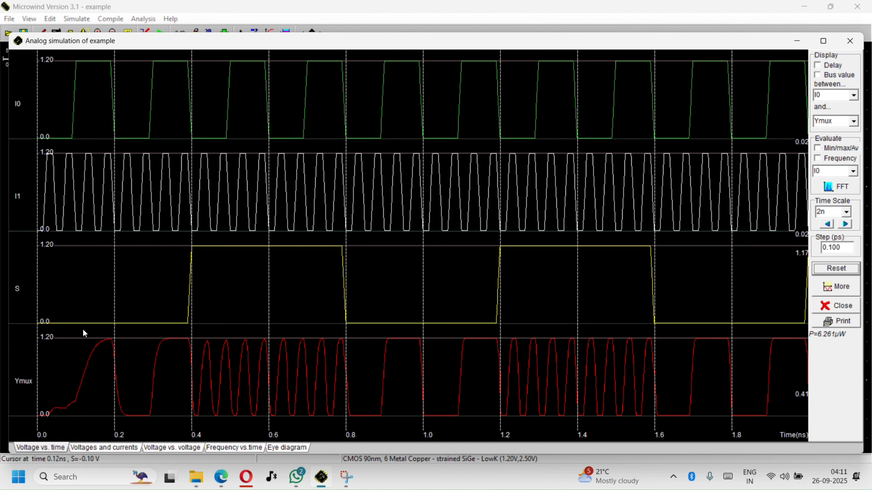
# Check the 2:1 MUX truth table in the Edge PDF against the Microwind waveforms, and return to the layout.
pyautogui.click(225, 479)
pyautogui.scroll(2, 445, 210)
pyautogui.scroll(20, 373, 237)
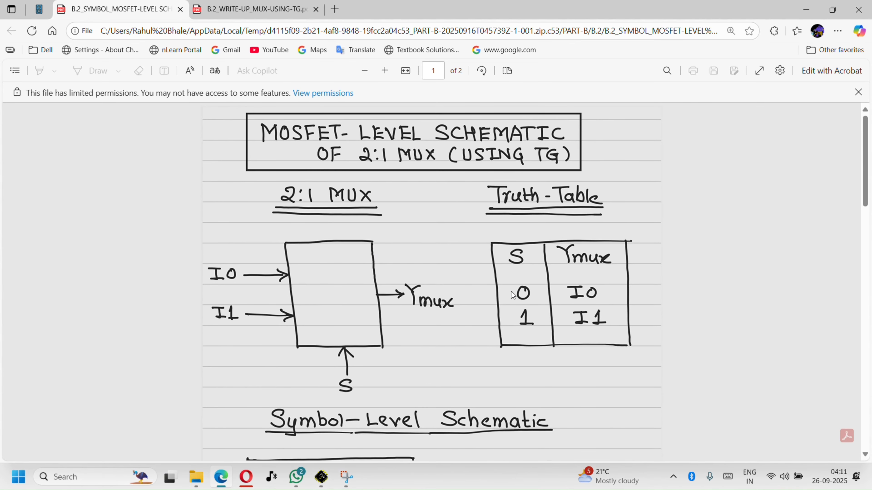
pyautogui.click(222, 477)
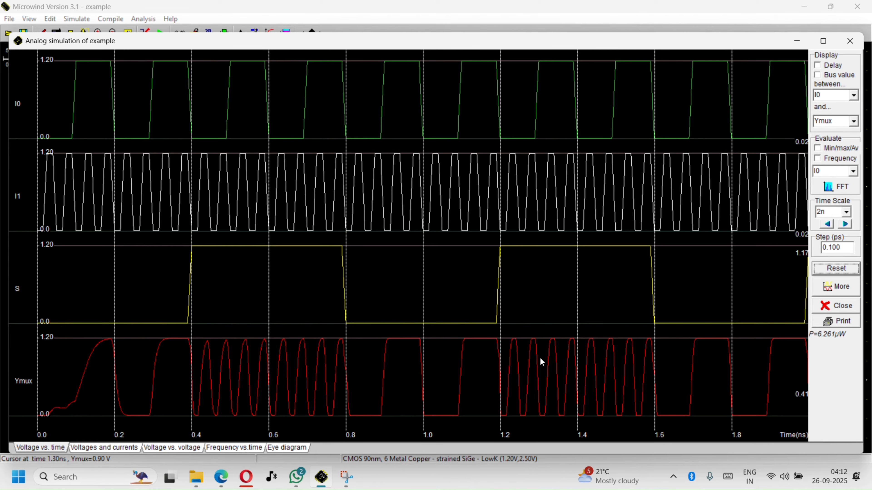
pyautogui.click(849, 41)
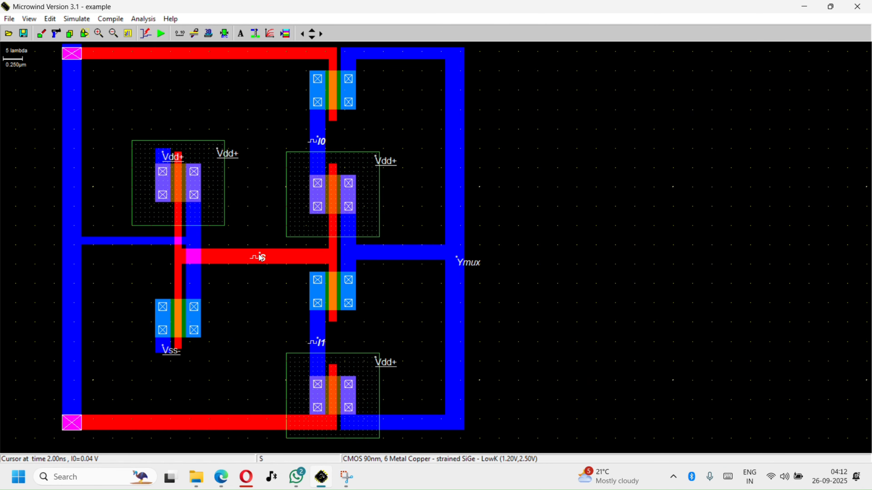
# Try the S clock with low and high times of 0.040 ns, simulate it and return to the layout.
pyautogui.click(260, 256)
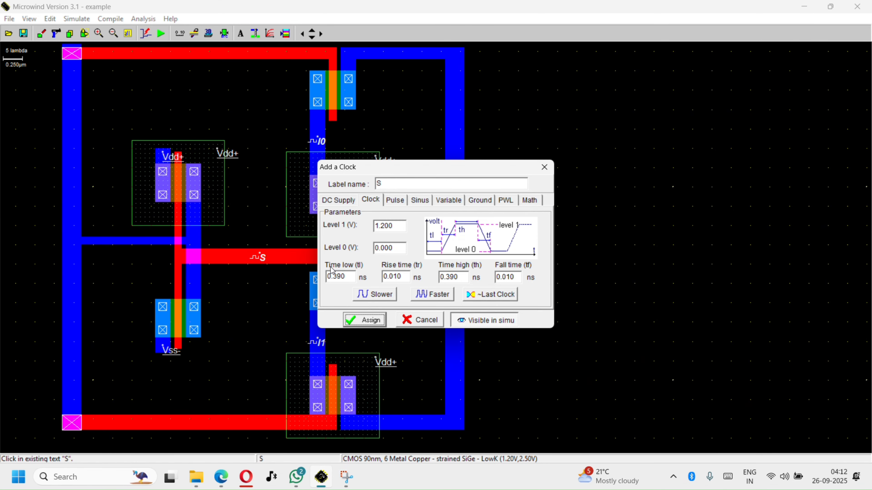
pyautogui.click(431, 296)
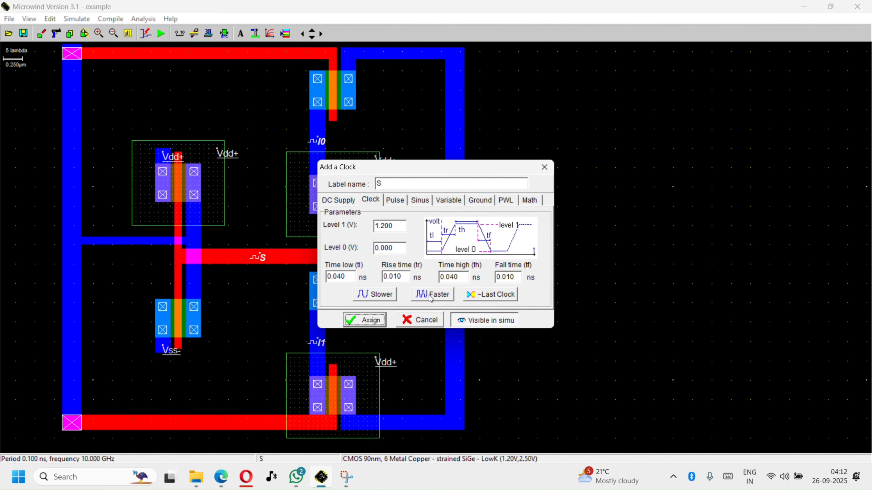
pyautogui.click(381, 319)
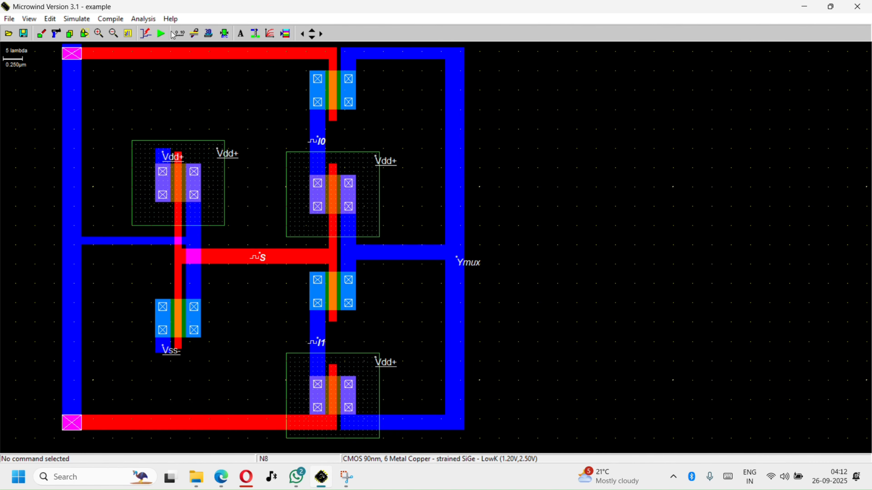
pyautogui.click(167, 32)
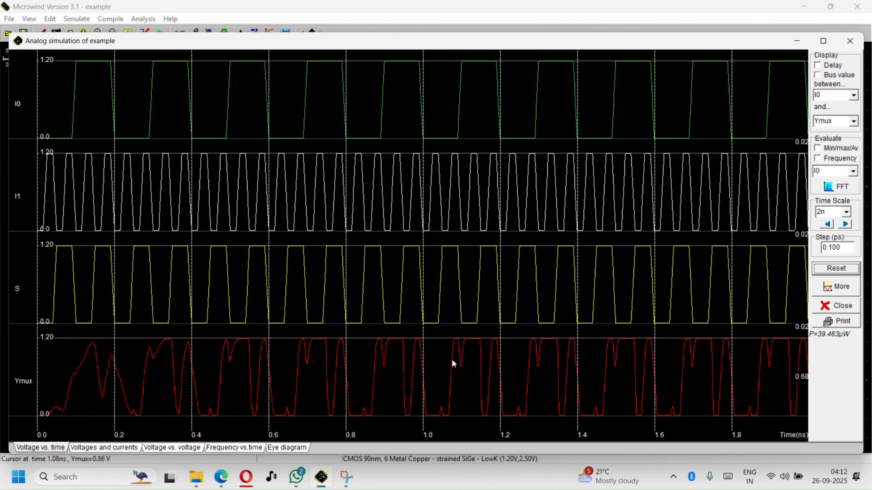
pyautogui.click(842, 40)
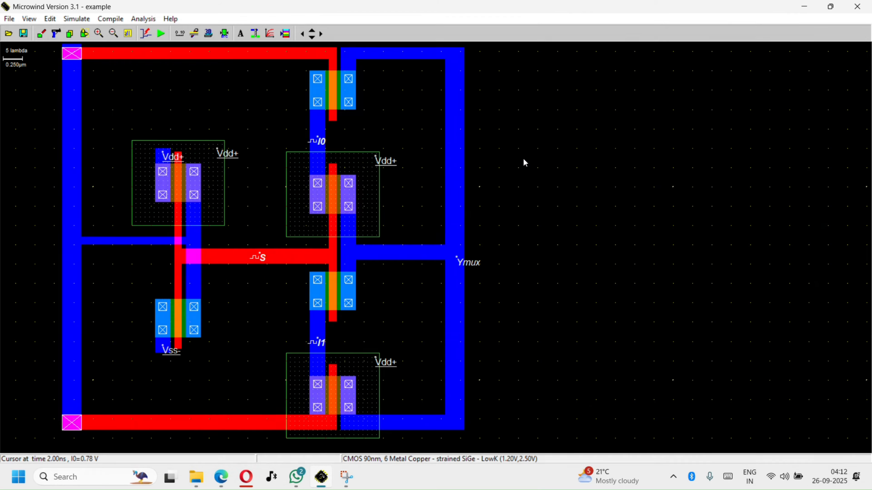
# Set the S clock's low and high times to 0.090 ns, rerun the simulation to review Ymux, and return to the layout.
pyautogui.click(262, 257)
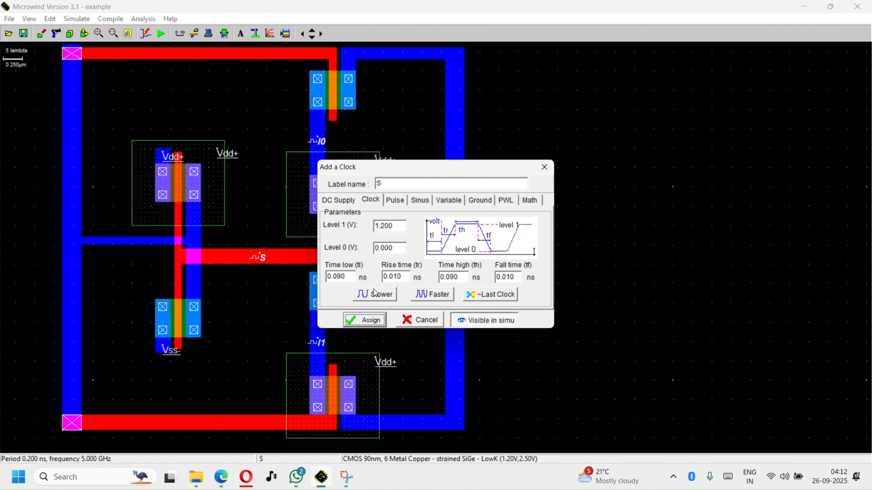
pyautogui.click(366, 319)
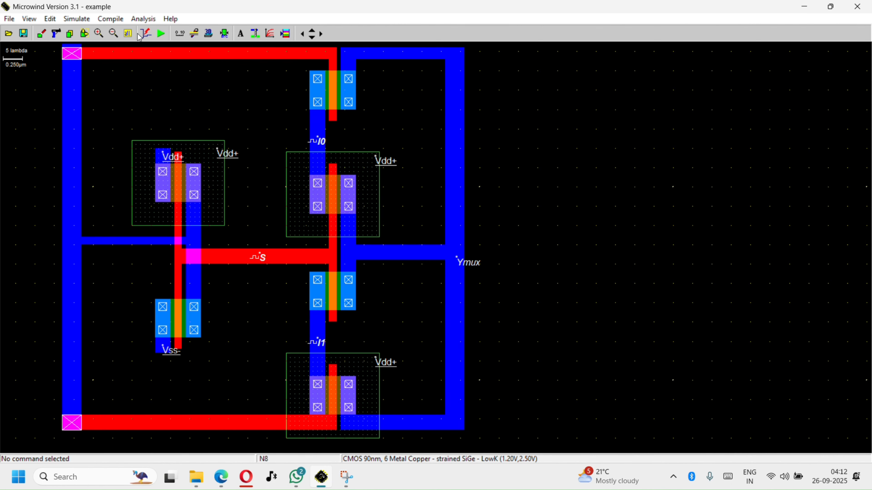
pyautogui.click(146, 33)
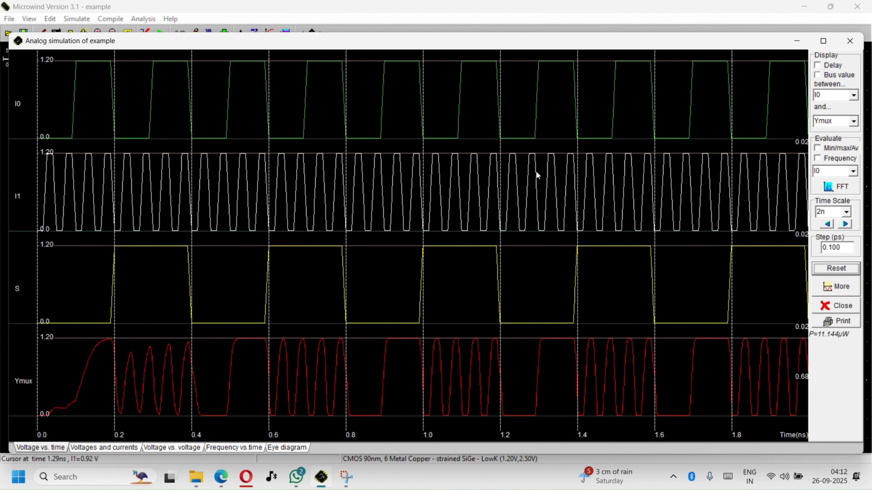
pyautogui.click(797, 42)
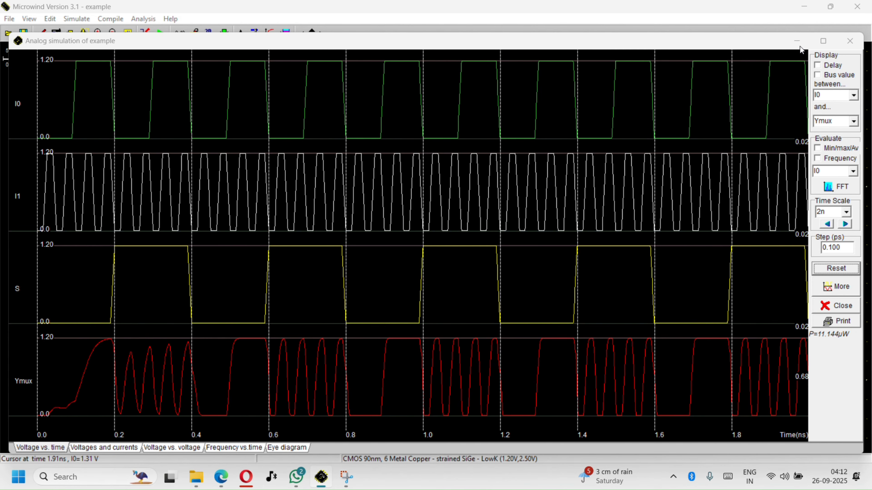
pyautogui.click(322, 477)
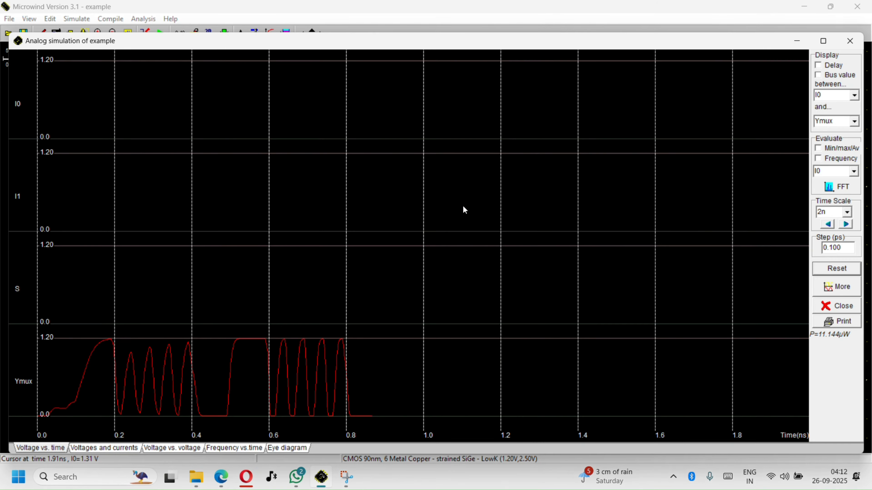
pyautogui.click(850, 43)
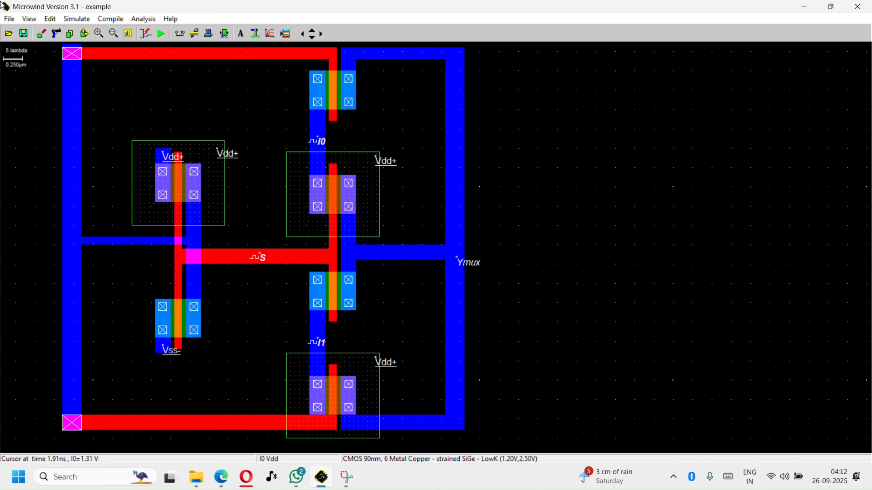
# Save the modified example layout and open mux.MSK from the 4.1.bcd folder.
pyautogui.click(9, 19)
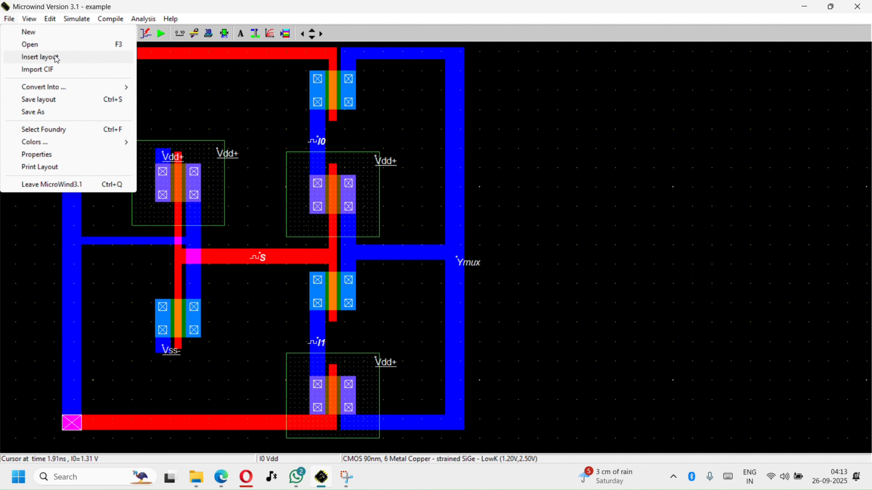
pyautogui.click(31, 44)
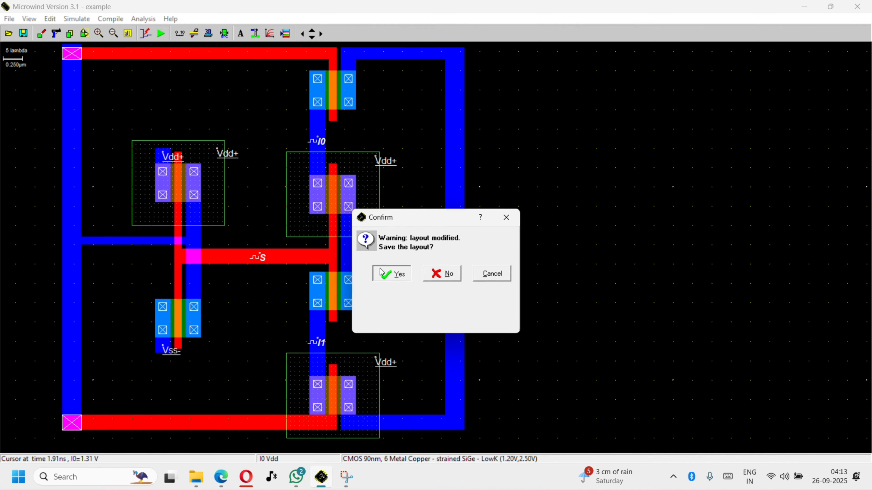
pyautogui.click(382, 273)
pyautogui.click(372, 151)
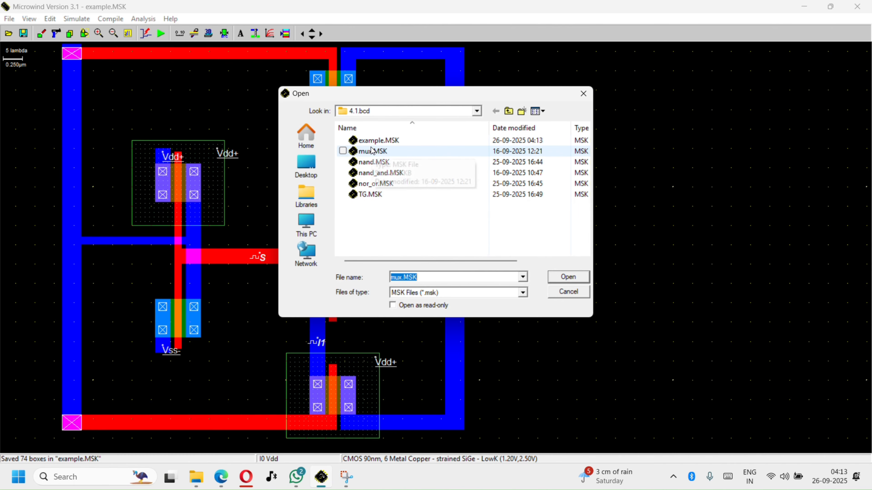
pyautogui.doubleClick(372, 152)
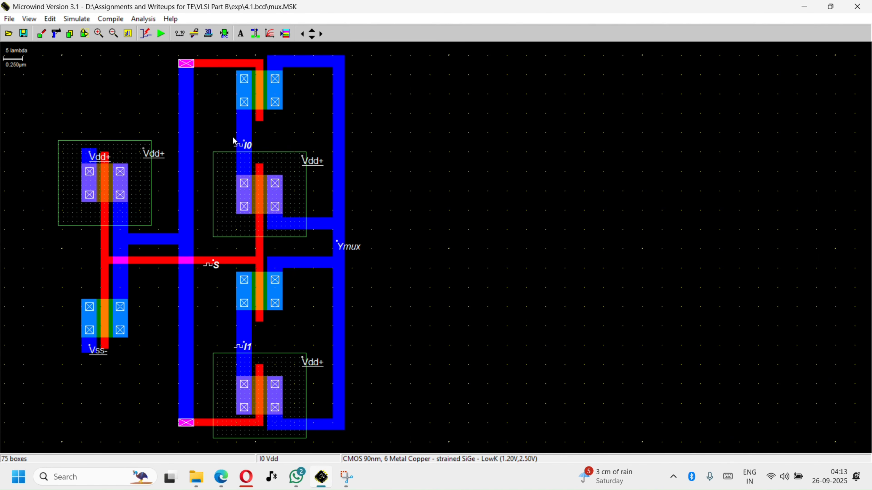
# Simulate the mux.MSK layout to view its I0, I1, S and Ymux waveforms, and close the simulation.
pyautogui.click(160, 33)
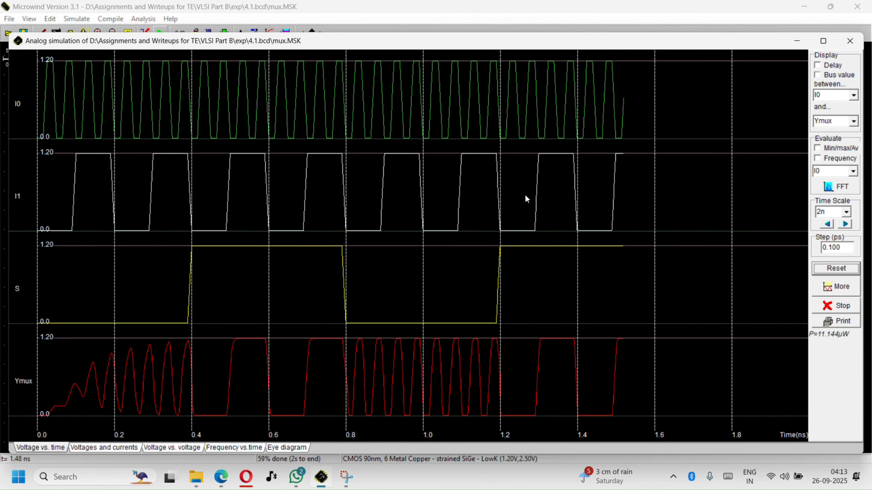
pyautogui.click(850, 42)
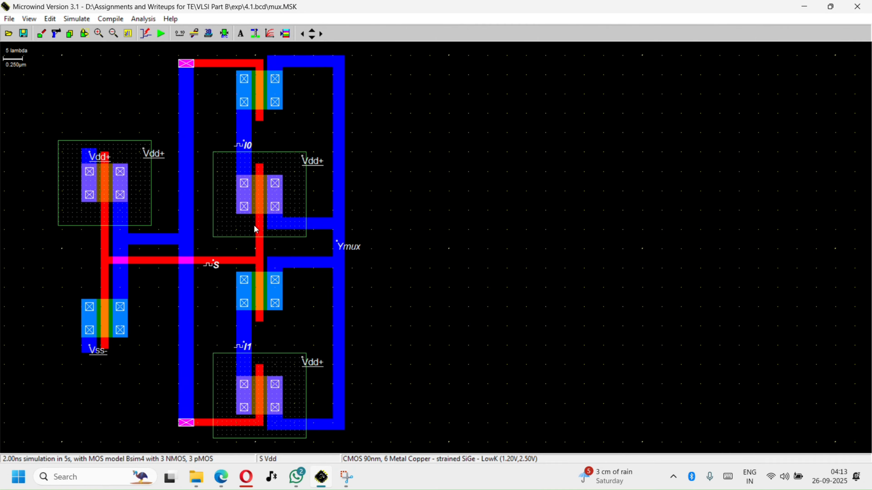